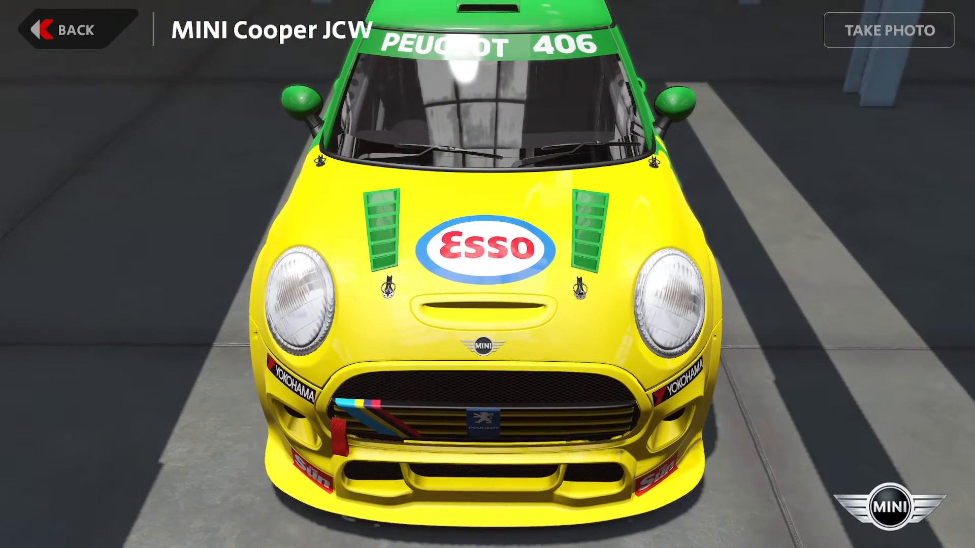
Step: Switch to Visual Studio Code and examine the names, BASELIVERY values and BODY texture paths of liveries 69 and 70 in mini_cooper.xml
{"action": "left_click_drag", "start_coordinate": [0, 254], "coordinate": [634, 107]}
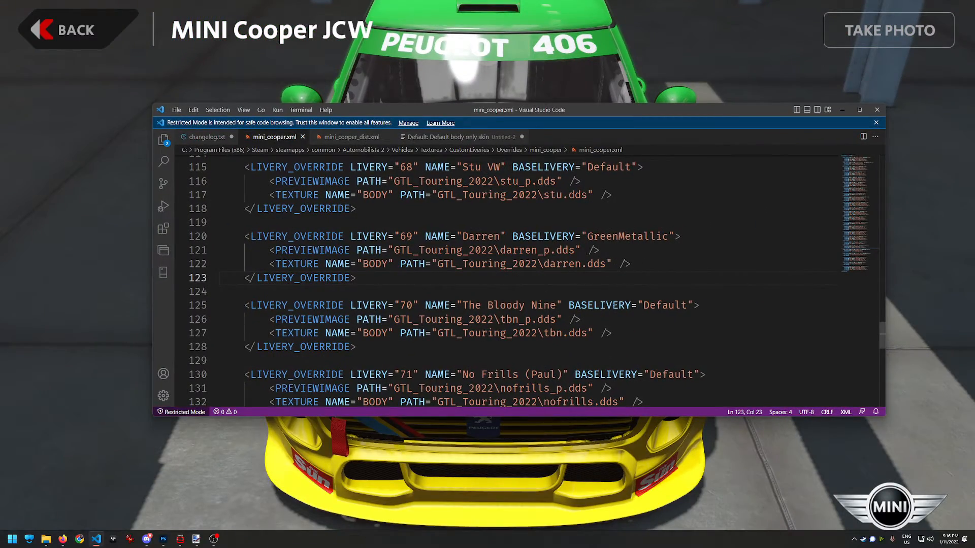
{"action": "left_click_drag", "start_coordinate": [462, 305], "coordinate": [552, 305]}
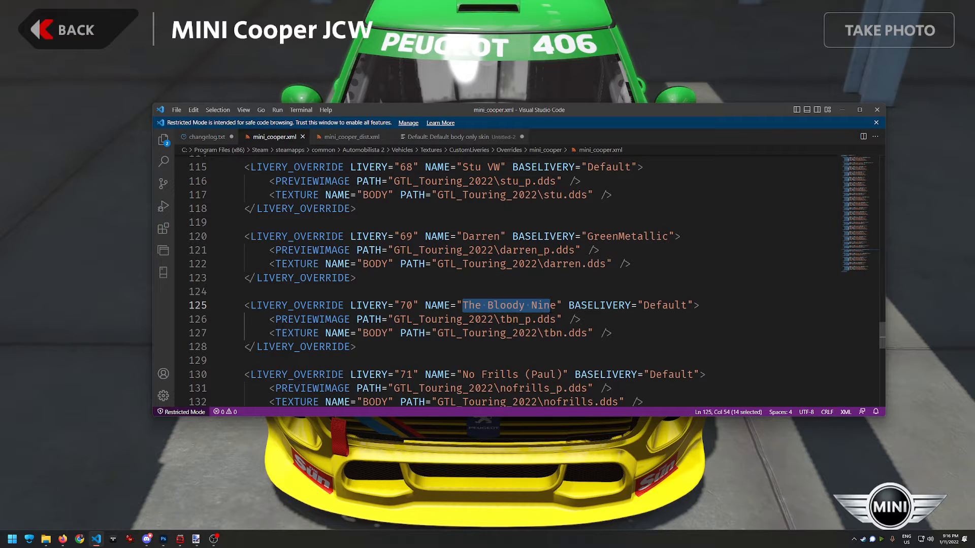
{"action": "double_click", "coordinate": [665, 305]}
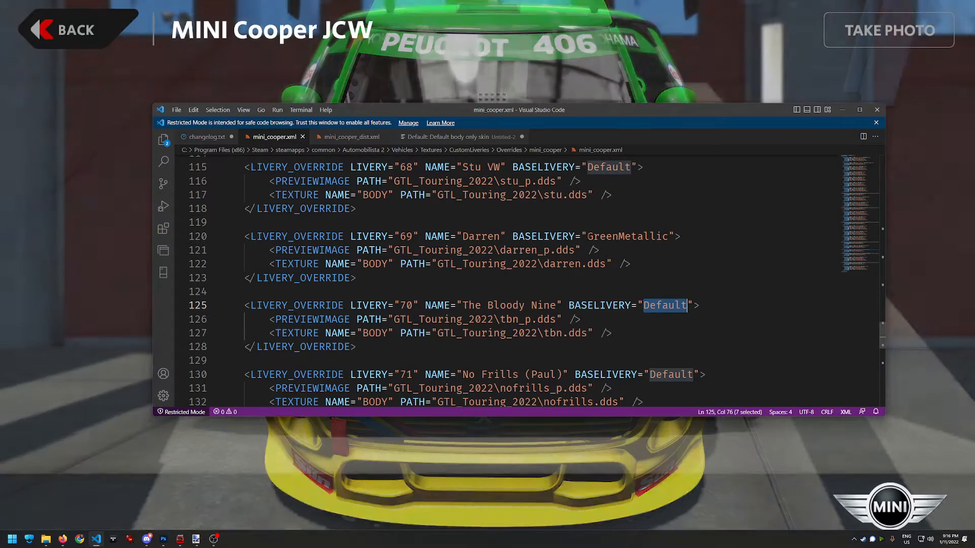
{"action": "left_click_drag", "start_coordinate": [587, 236], "coordinate": [618, 236]}
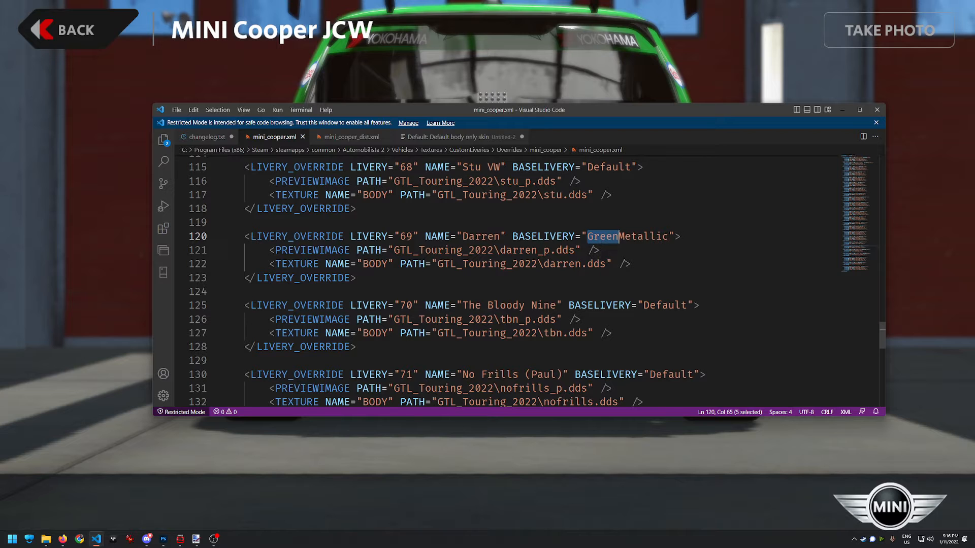
{"action": "mouse_move", "coordinate": [599, 112]}
{"action": "left_mouse_down"}
{"action": "mouse_move", "coordinate": [566, 241]}
{"action": "mouse_move", "coordinate": [603, 213]}
{"action": "mouse_move", "coordinate": [593, 111]}
{"action": "left_mouse_up"}
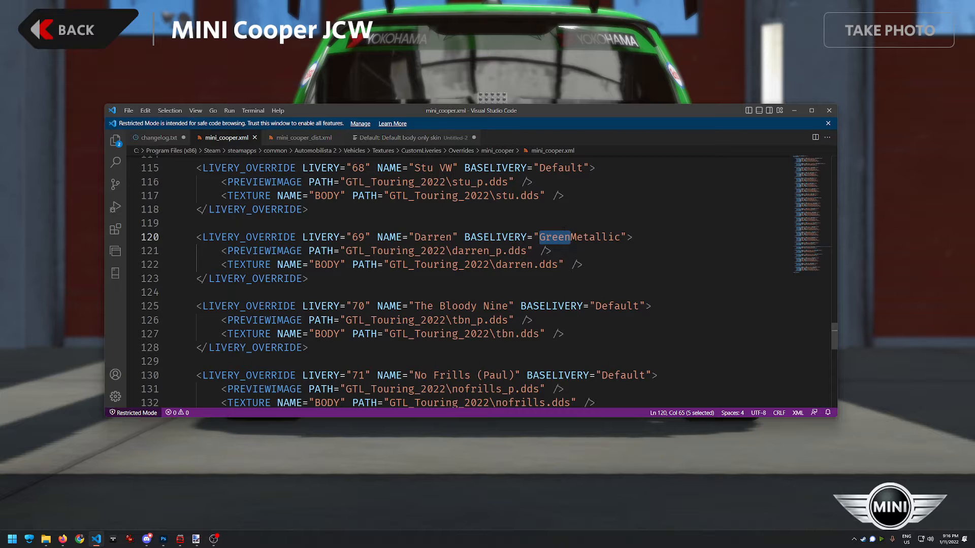
{"action": "double_click", "coordinate": [572, 237]}
{"action": "double_click", "coordinate": [616, 306]}
{"action": "double_click", "coordinate": [589, 237]}
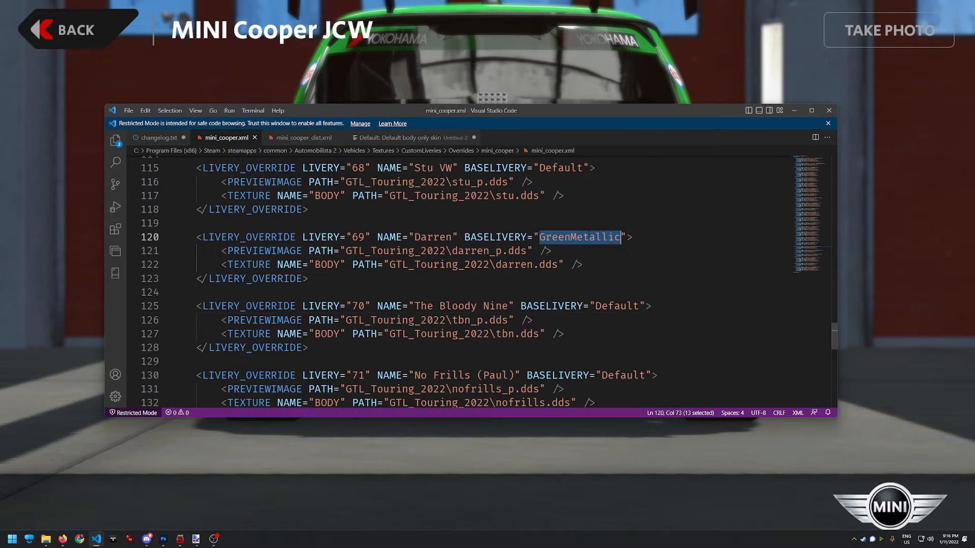
{"action": "left_click_drag", "start_coordinate": [458, 264], "coordinate": [558, 264]}
{"action": "left_click_drag", "start_coordinate": [315, 264], "coordinate": [552, 265]}
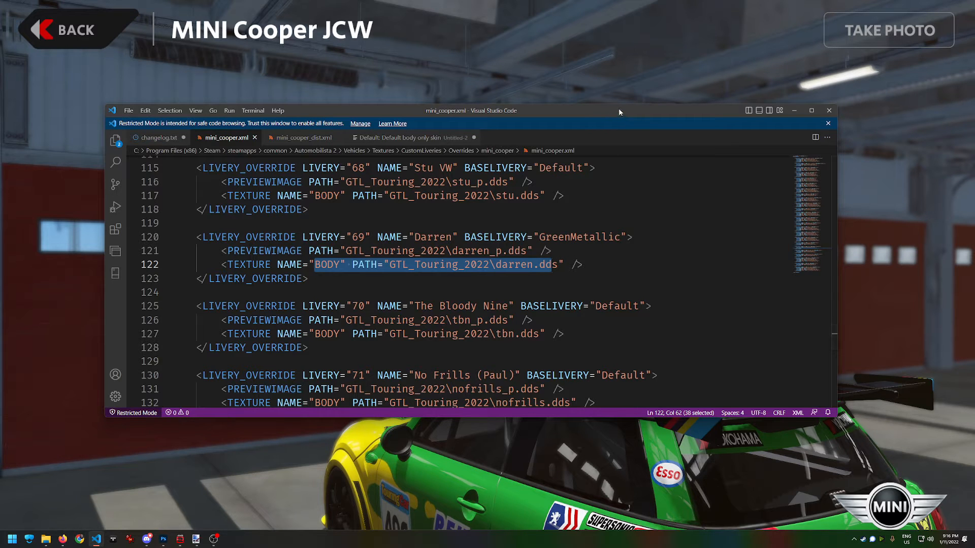
Step: Return to Automobilista 2, go back to vehicle selection and reopen the MINI Cooper JCW's 3D livery view
{"action": "left_click_drag", "start_coordinate": [620, 110], "coordinate": [0, 175]}
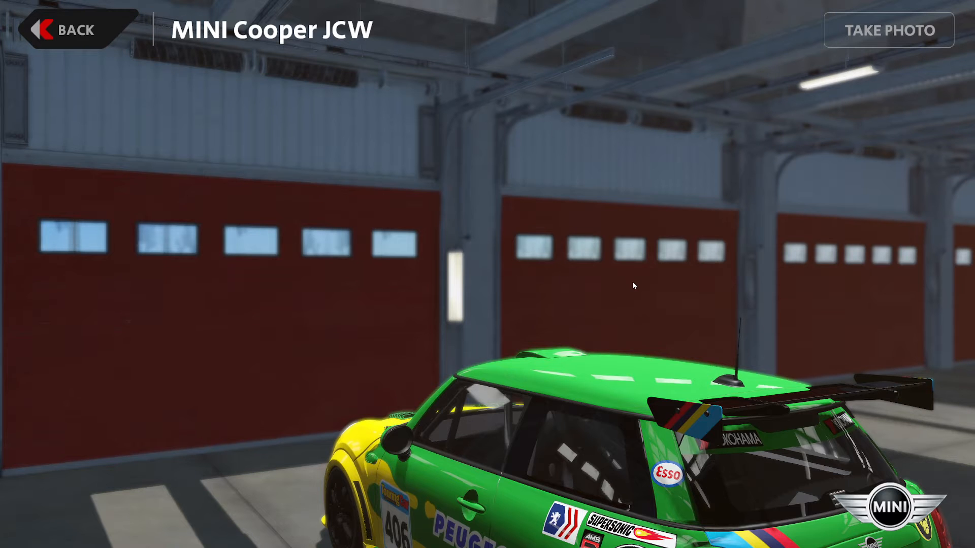
{"action": "key", "text": "Escape"}
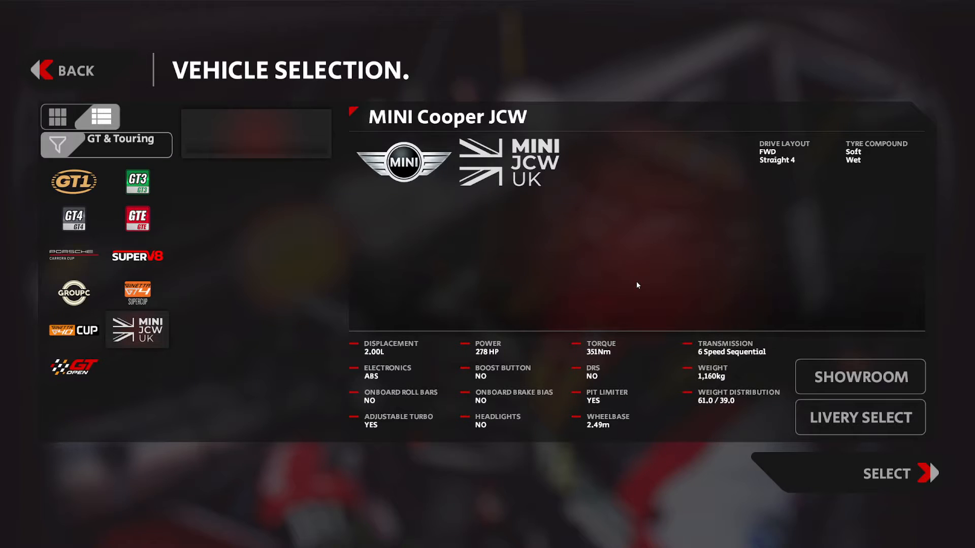
{"action": "left_click", "coordinate": [855, 420]}
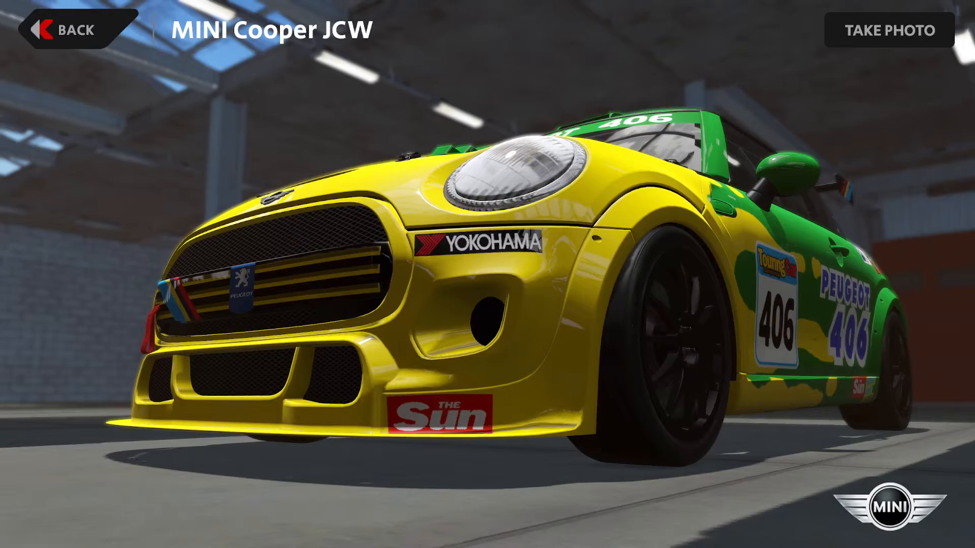
Step: Switch to File Explorer, select darren.dds in the GTL_Touring_2022 folder and move the folder window aside
{"action": "key", "text": "alt+Tab"}
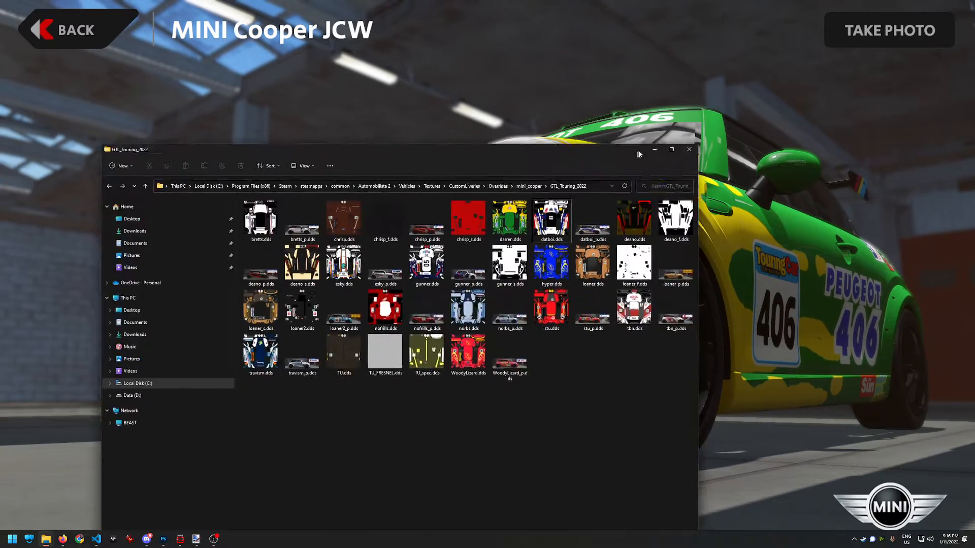
{"action": "left_click_drag", "start_coordinate": [637, 152], "coordinate": [632, 69]}
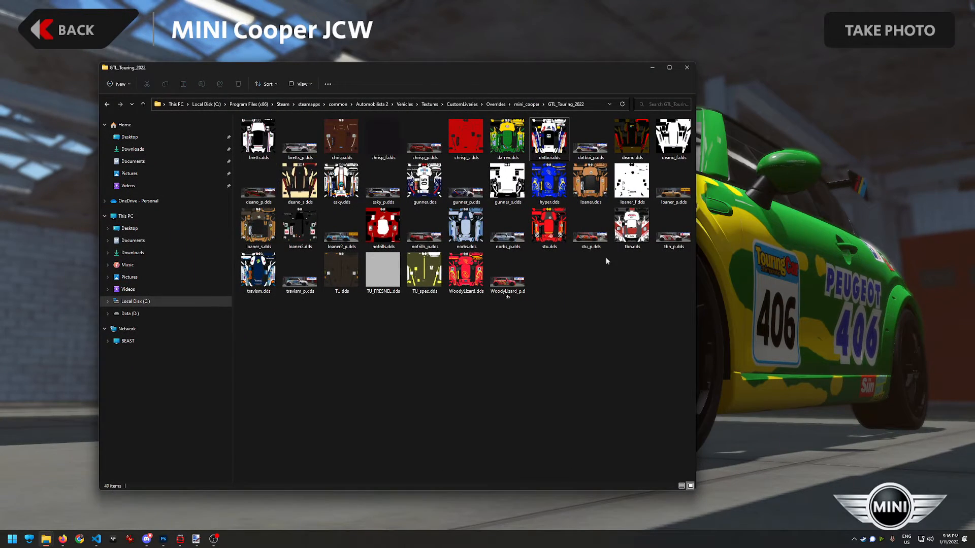
{"action": "left_click", "coordinate": [507, 137]}
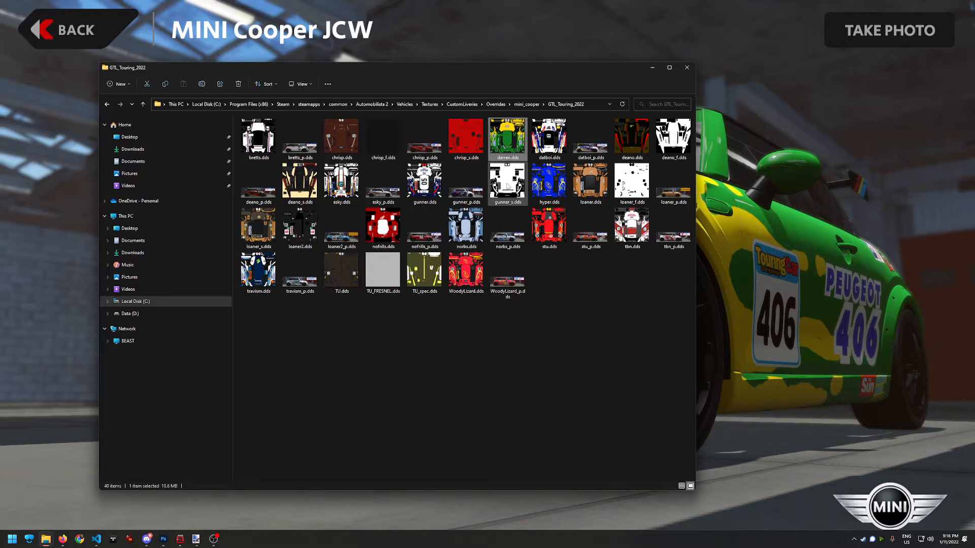
{"action": "left_click_drag", "start_coordinate": [523, 69], "coordinate": [148, 85]}
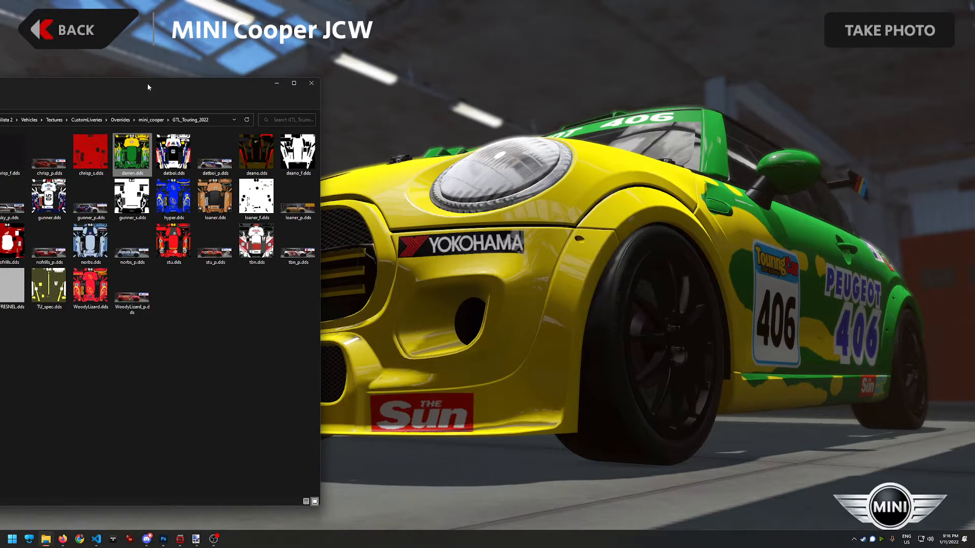
Step: Switch to paint.net and open darren.dds from the GTL_Touring_2022 folder in it
{"action": "left_click", "coordinate": [196, 539]}
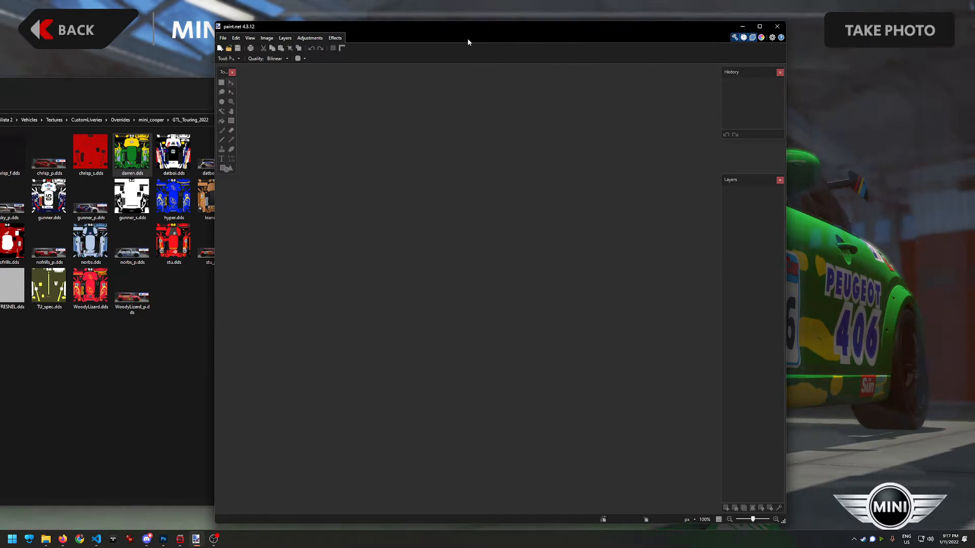
{"action": "mouse_move", "coordinate": [470, 25]}
{"action": "left_mouse_down"}
{"action": "mouse_move", "coordinate": [571, 37]}
{"action": "mouse_move", "coordinate": [522, 42]}
{"action": "left_mouse_up"}
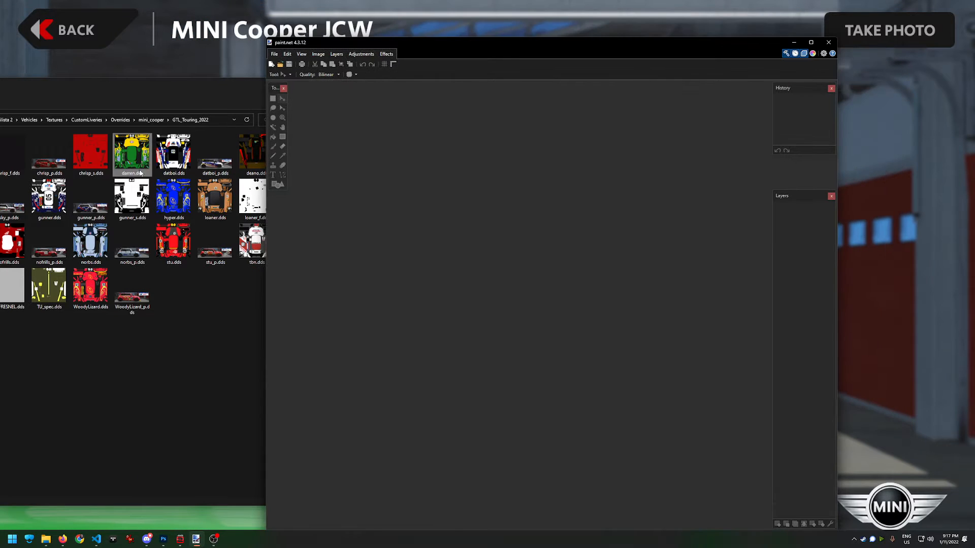
{"action": "mouse_move", "coordinate": [132, 152]}
{"action": "left_mouse_down"}
{"action": "mouse_move", "coordinate": [544, 187]}
{"action": "mouse_move", "coordinate": [529, 212]}
{"action": "left_mouse_up"}
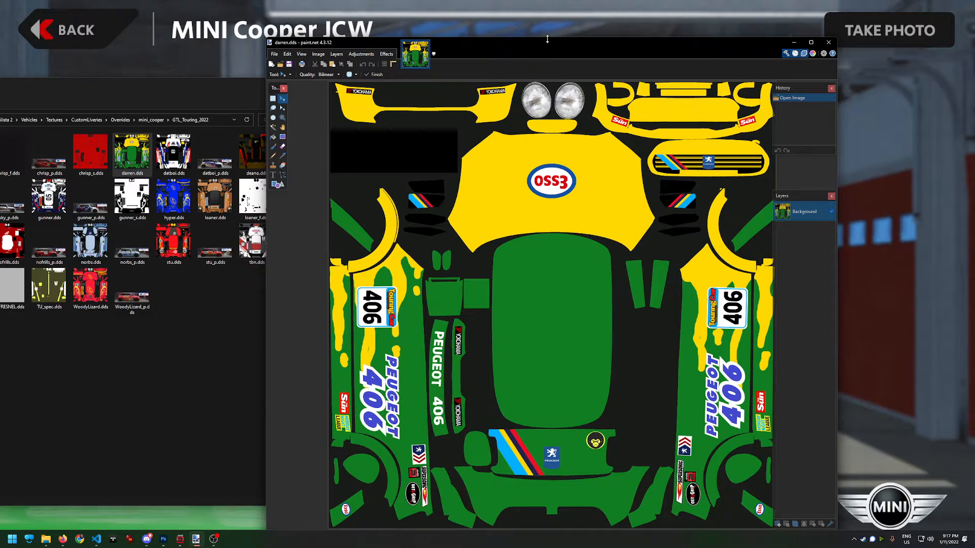
{"action": "mouse_move", "coordinate": [548, 39]}
{"action": "left_mouse_down"}
{"action": "mouse_move", "coordinate": [544, 59]}
{"action": "mouse_move", "coordinate": [525, 27]}
{"action": "left_mouse_up"}
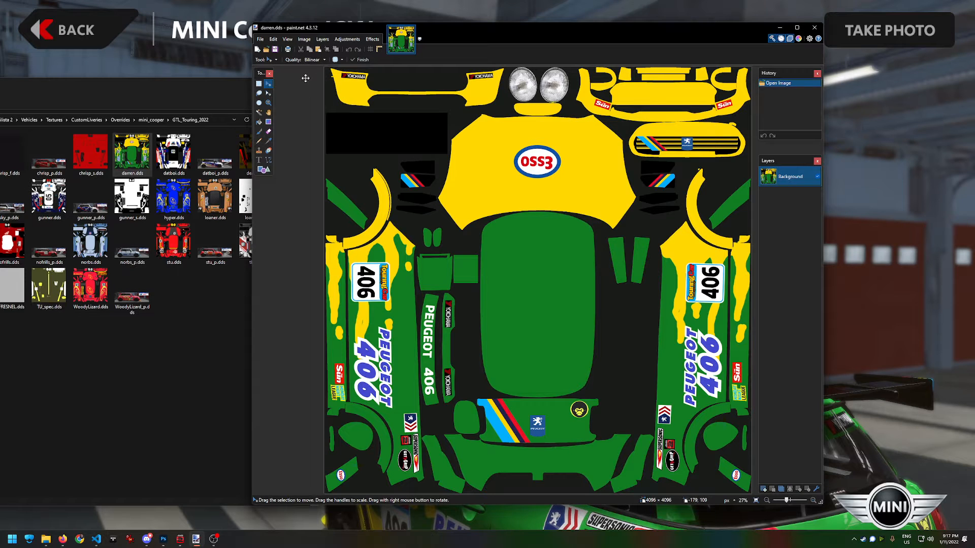
Step: Select the green roof area with the Magic Wand and extend the selection to all matching green areas across the texture
{"action": "left_click", "coordinate": [259, 112]}
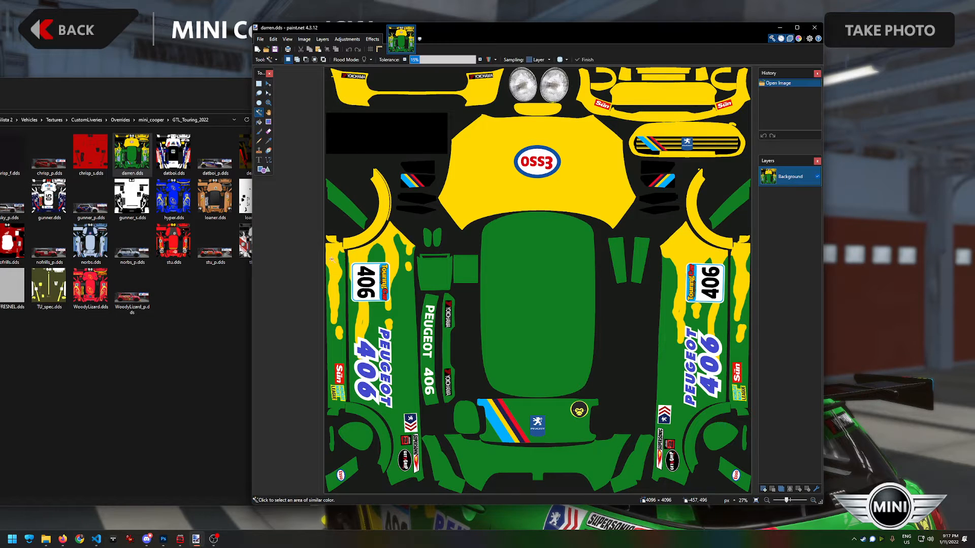
{"action": "left_click", "coordinate": [524, 256]}
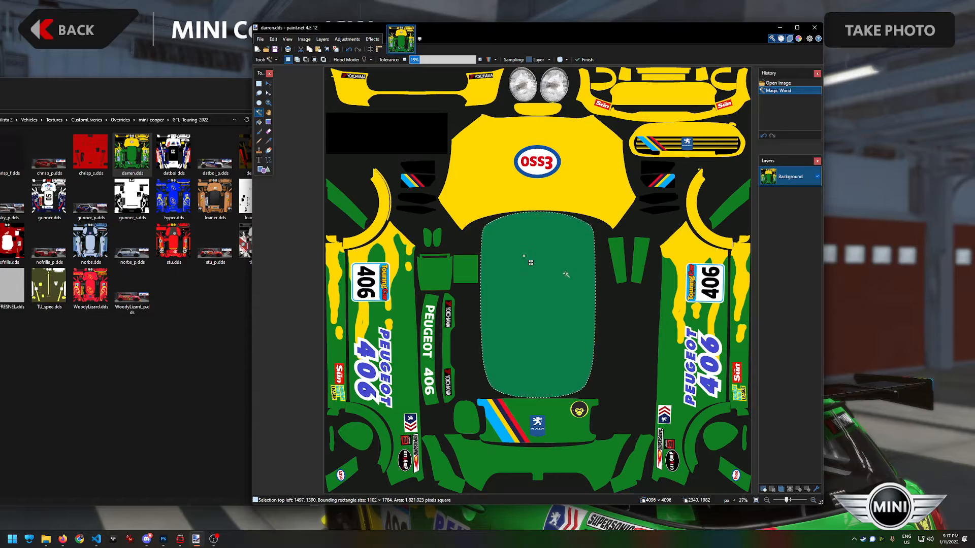
{"action": "left_click", "coordinate": [545, 287]}
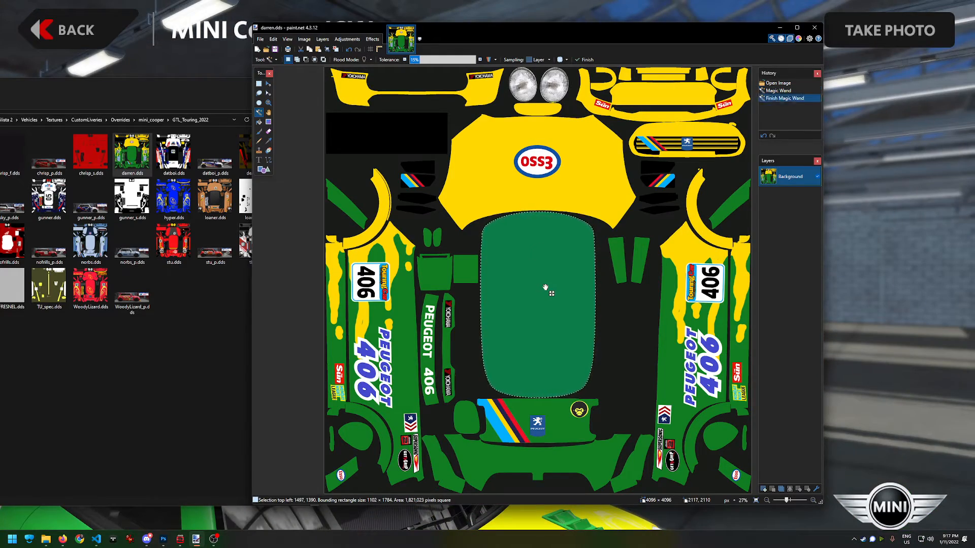
{"action": "left_click", "coordinate": [546, 288], "text": "shift"}
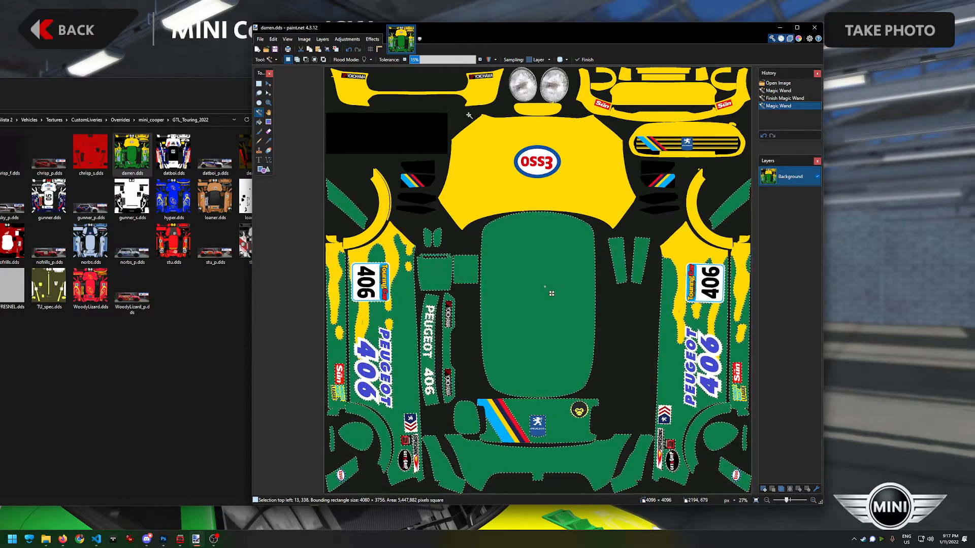
Step: Duplicate the Background layer, hide the original and erase the selected green areas from the duplicate
{"action": "left_click", "coordinate": [323, 40]}
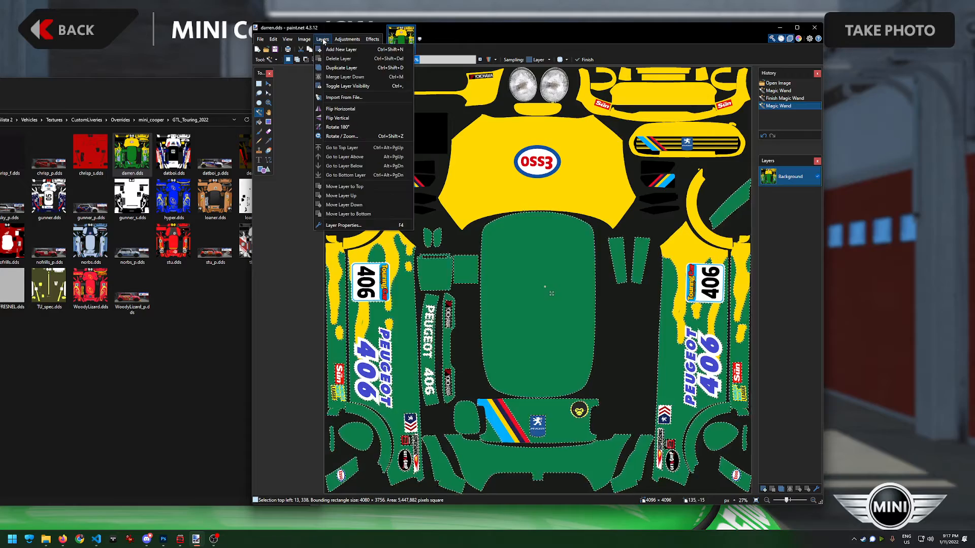
{"action": "left_click", "coordinate": [341, 67]}
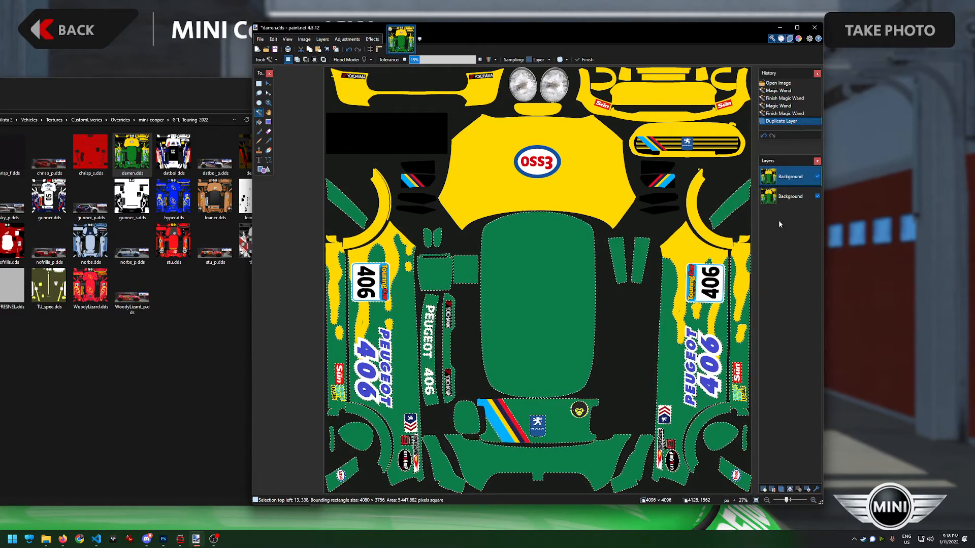
{"action": "left_click", "coordinate": [817, 196]}
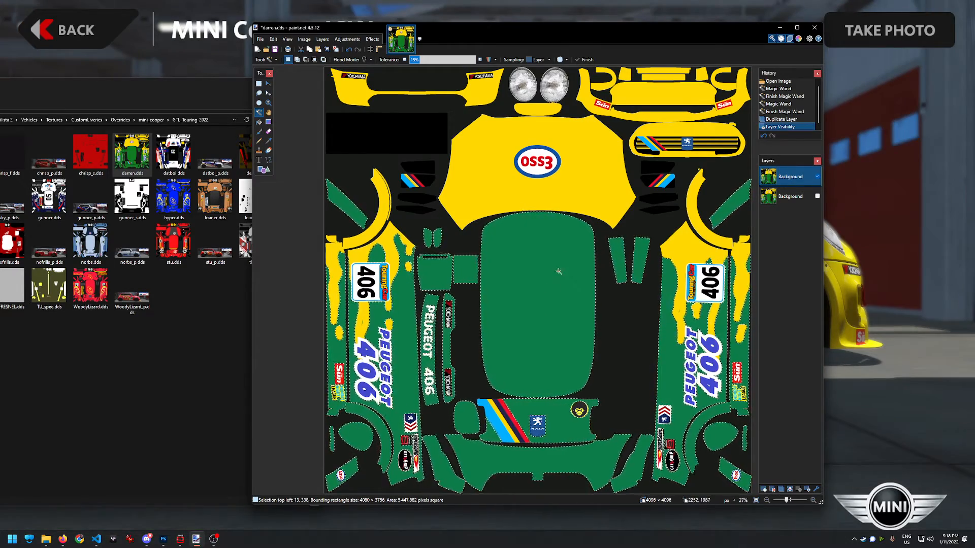
{"action": "key", "text": "Delete"}
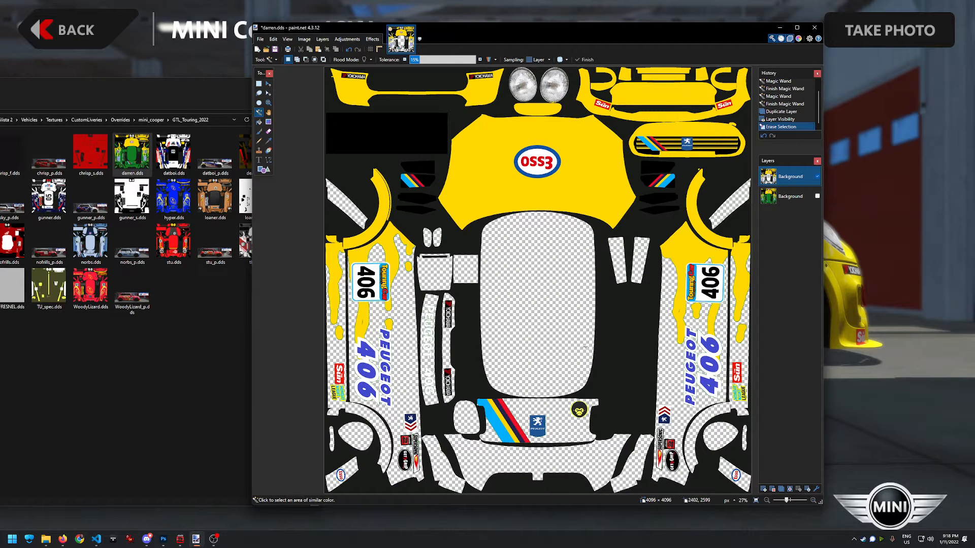
Step: Add a new empty layer between the two Background layers and make the original Background layer visible again
{"action": "left_click", "coordinate": [786, 200]}
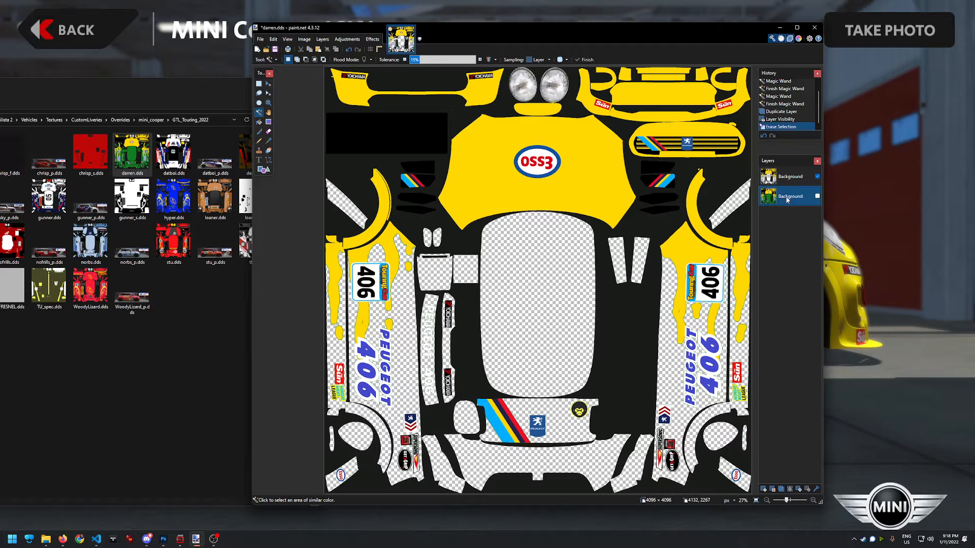
{"action": "left_click", "coordinate": [764, 489]}
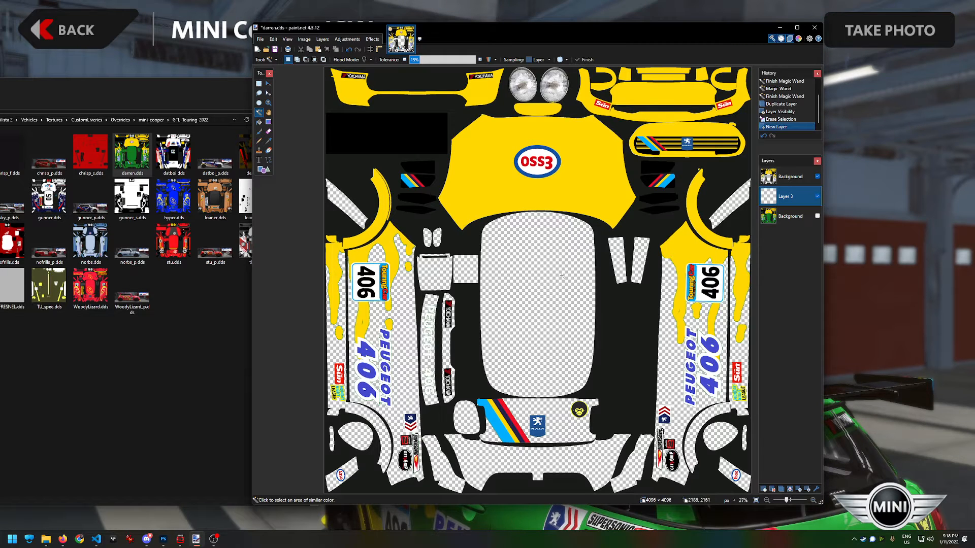
{"action": "left_click", "coordinate": [817, 216]}
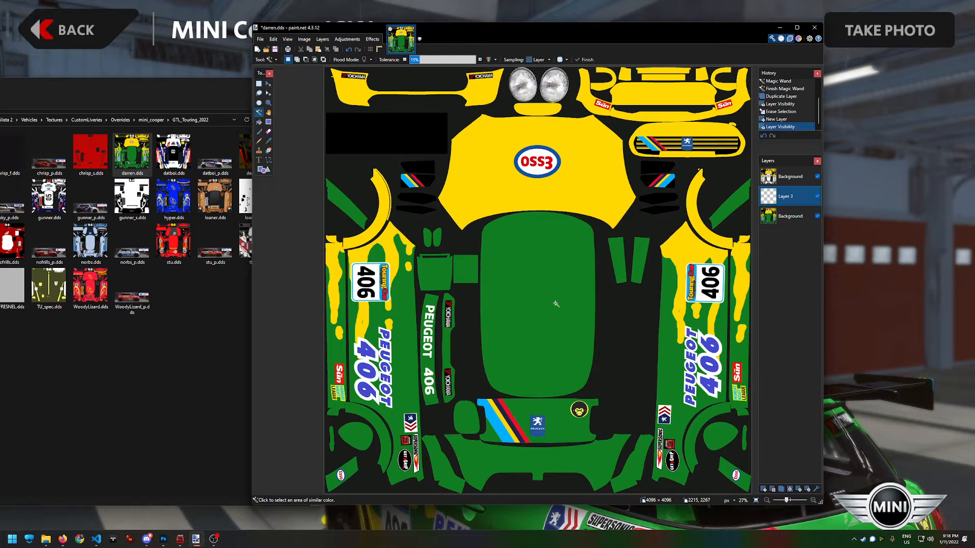
Step: Select all green areas on the original Background layer with the Magic Wand and fill that selection with black on Layer 3
{"action": "left_click", "coordinate": [549, 301]}
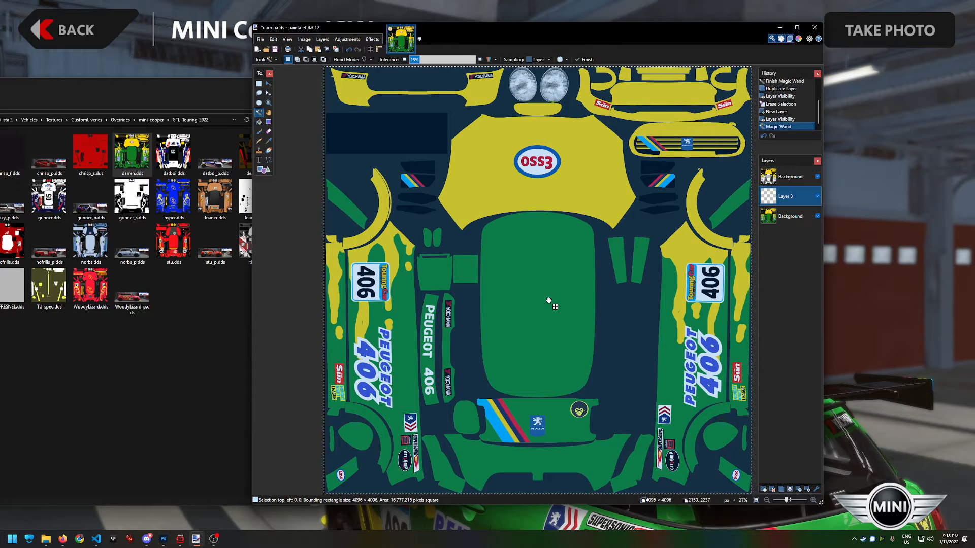
{"action": "left_click", "coordinate": [792, 213]}
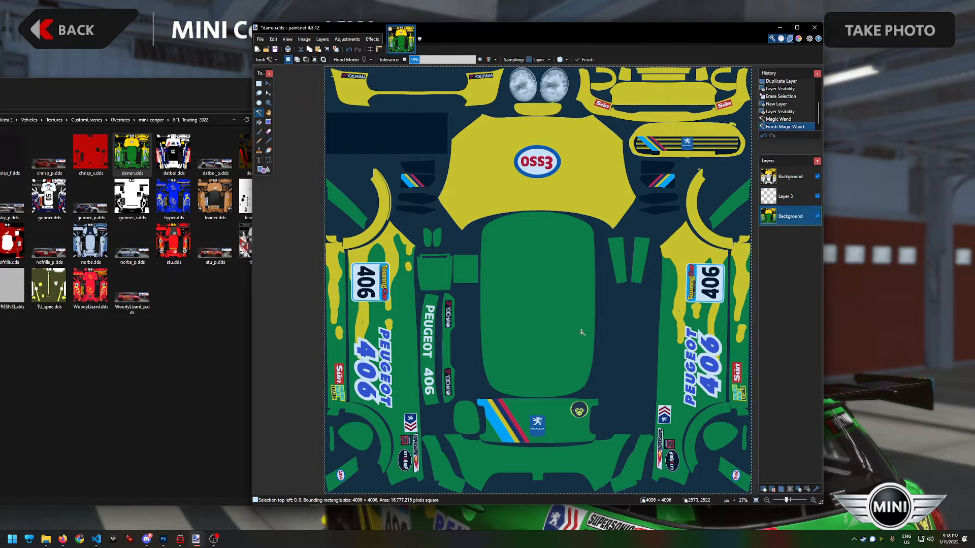
{"action": "left_click", "coordinate": [556, 296]}
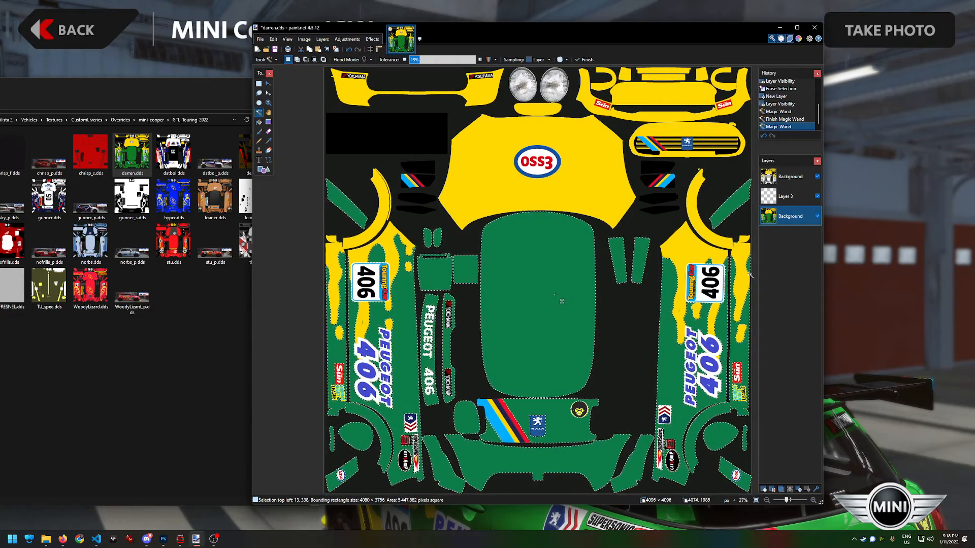
{"action": "left_click", "coordinate": [793, 201]}
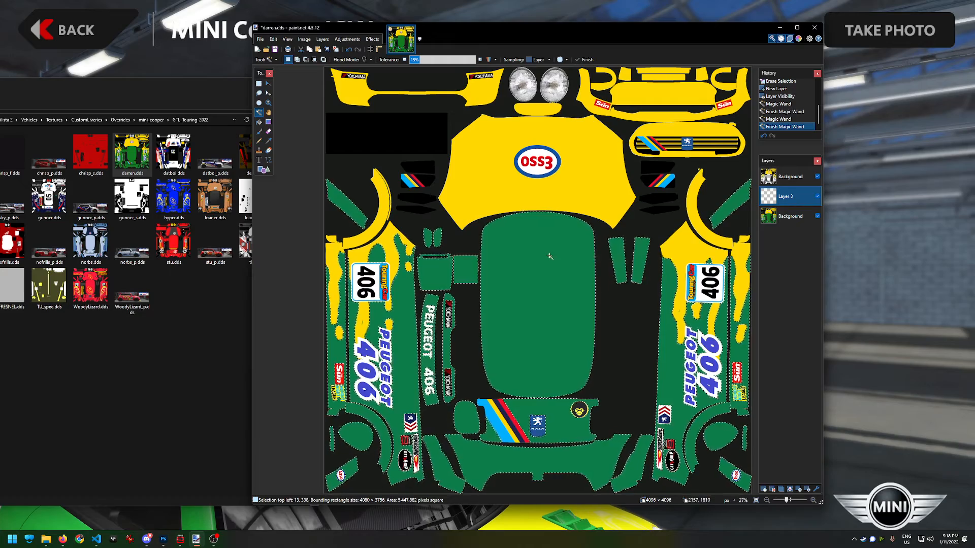
{"action": "left_click", "coordinate": [273, 39]}
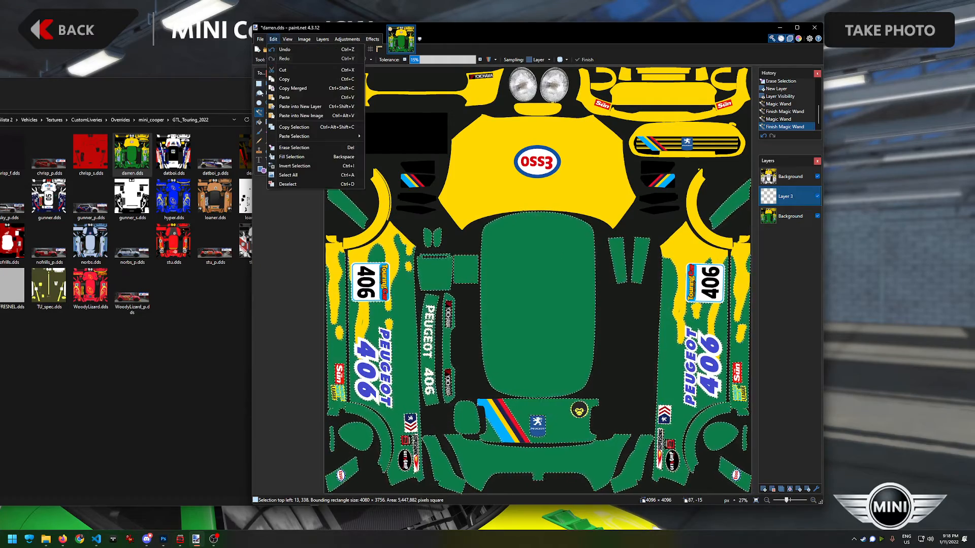
{"action": "left_click", "coordinate": [293, 156]}
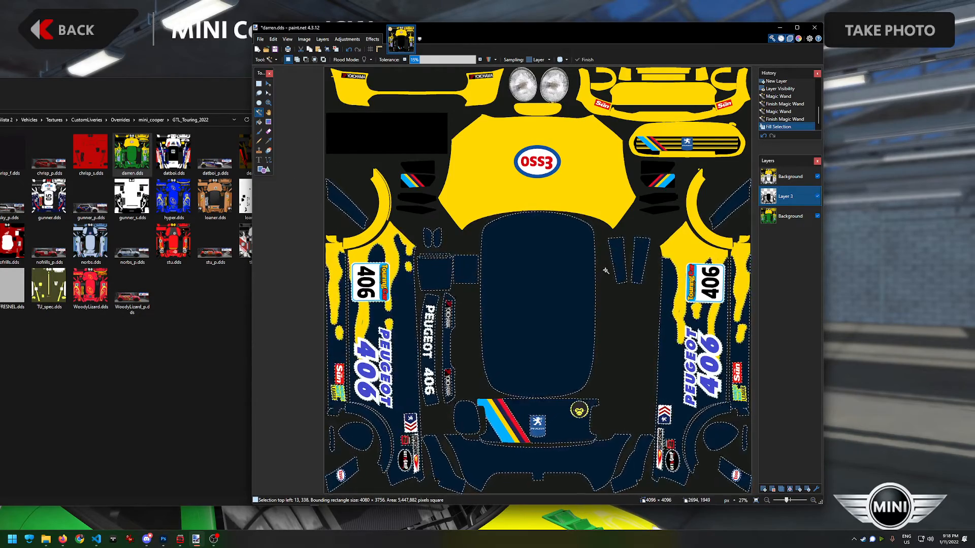
Step: Clear the selection, hide the original green Background layer, and keep Layer 3 visible as the active layer
{"action": "key", "text": "ctrl+d"}
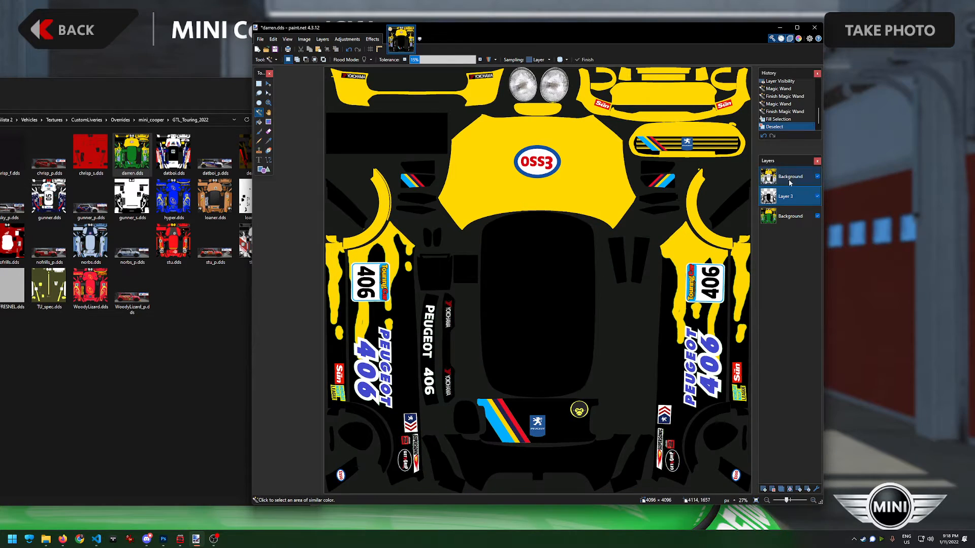
{"action": "left_click", "coordinate": [807, 177]}
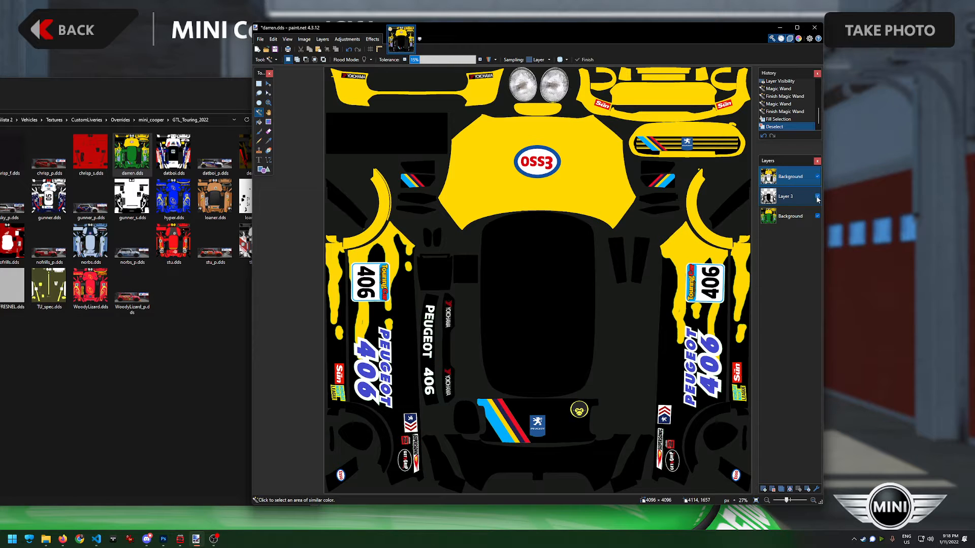
{"action": "left_click", "coordinate": [817, 197]}
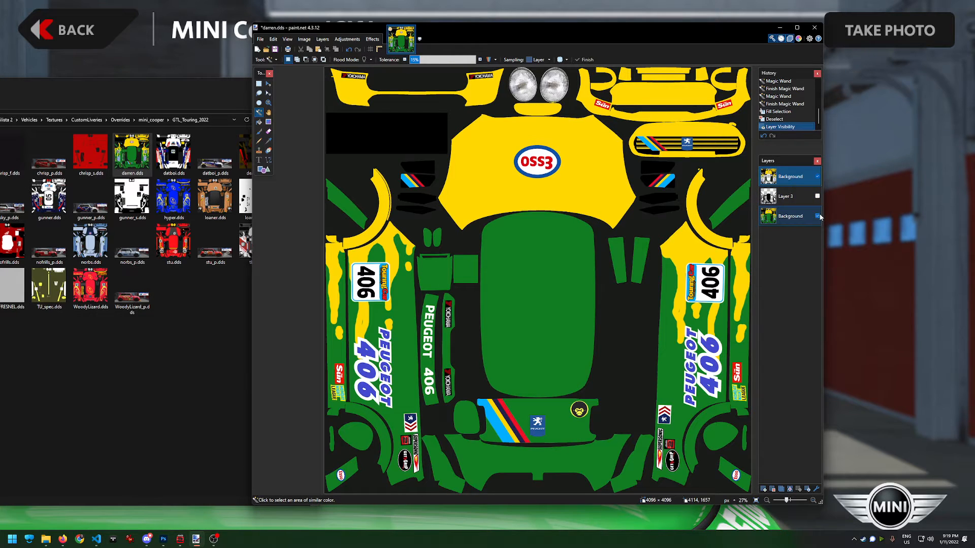
{"action": "left_click", "coordinate": [817, 216]}
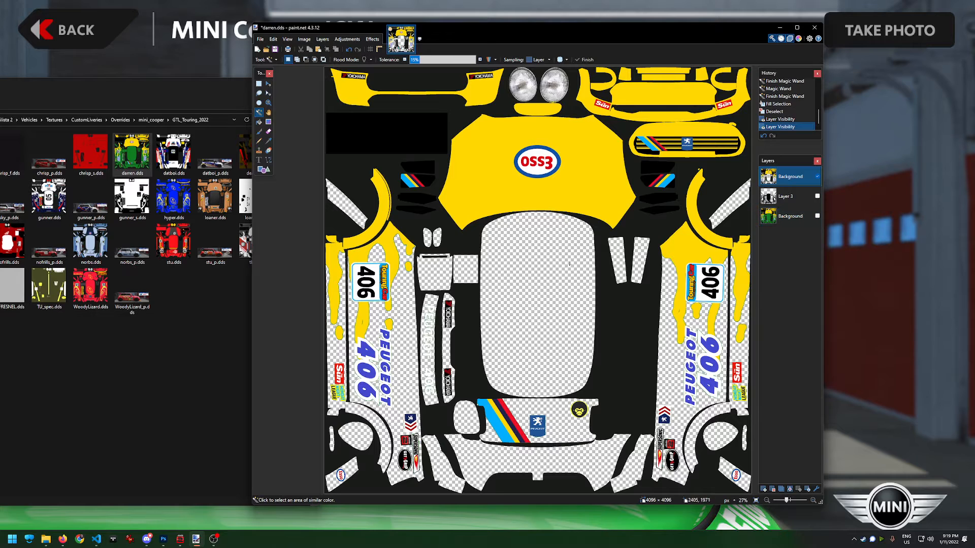
{"action": "left_click", "coordinate": [794, 198]}
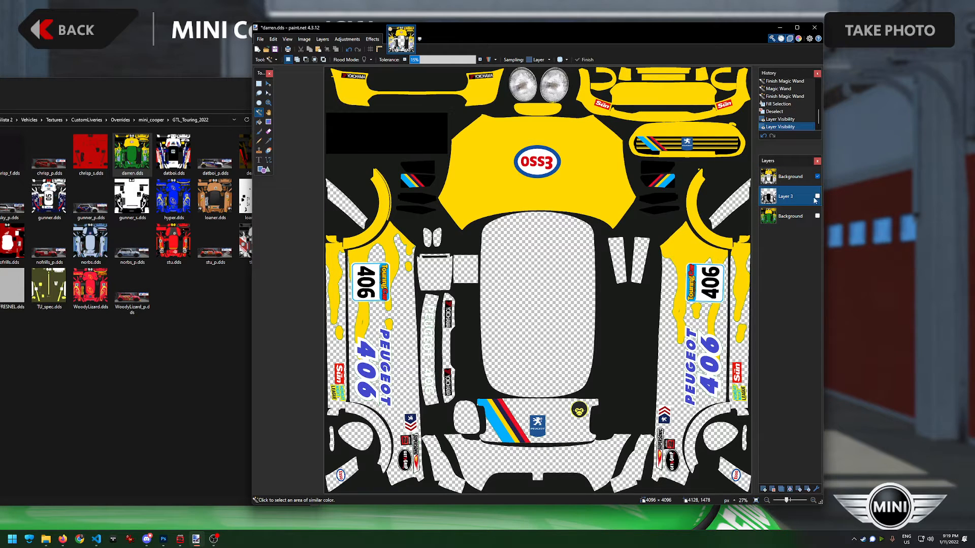
{"action": "left_click", "coordinate": [816, 197]}
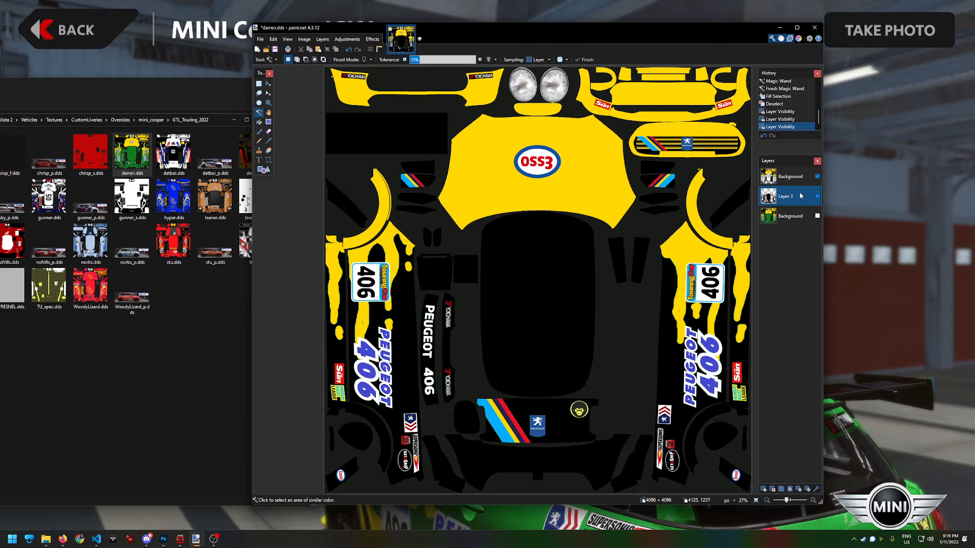
Step: Set the opacity of Layer 3 to 0 in its layer properties
{"action": "left_click", "coordinate": [816, 490]}
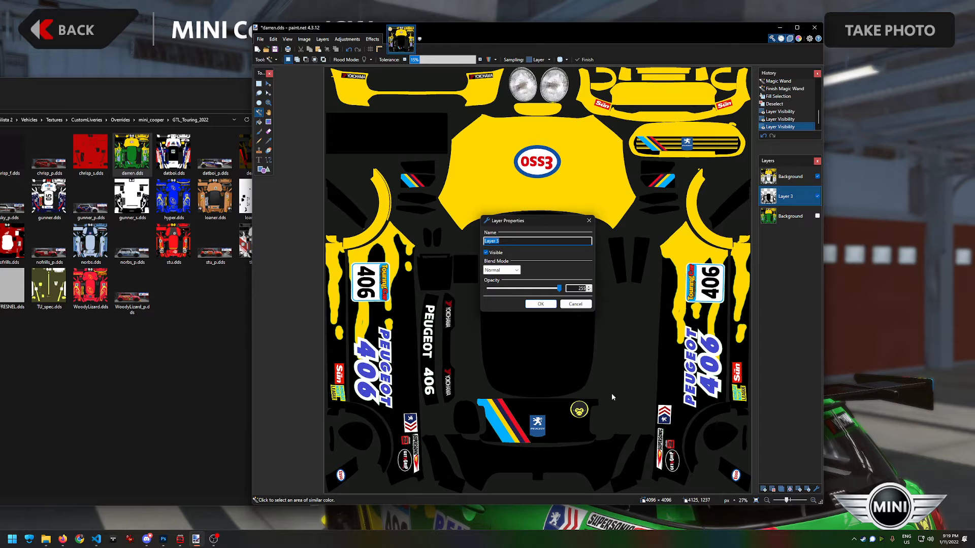
{"action": "left_click_drag", "start_coordinate": [560, 289], "coordinate": [487, 295]}
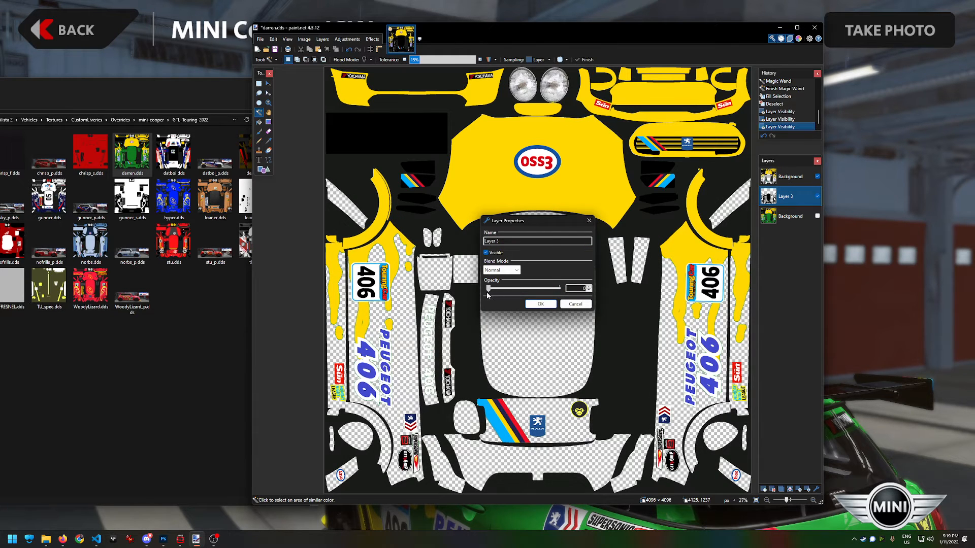
{"action": "left_click", "coordinate": [543, 304]}
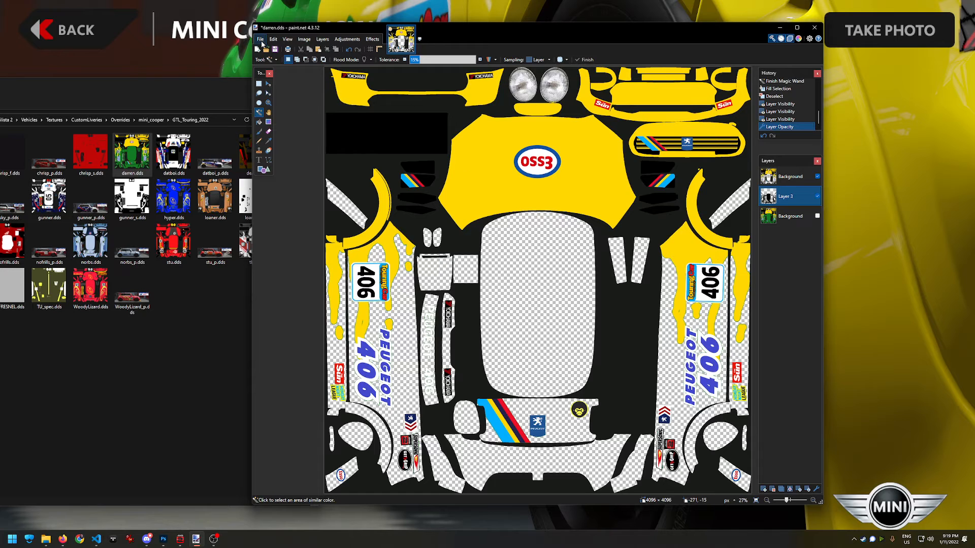
Step: Save the texture as DirectDraw Surface over the existing darren.dds, using BC3 (Linear, DXT5) and flattening the layers
{"action": "left_click", "coordinate": [260, 40]}
{"action": "left_click", "coordinate": [272, 97]}
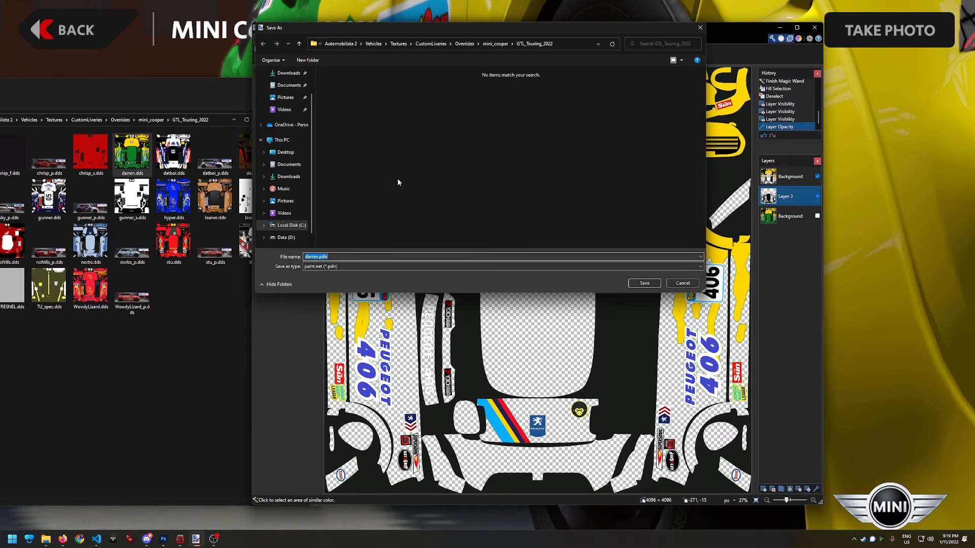
{"action": "left_click", "coordinate": [358, 264]}
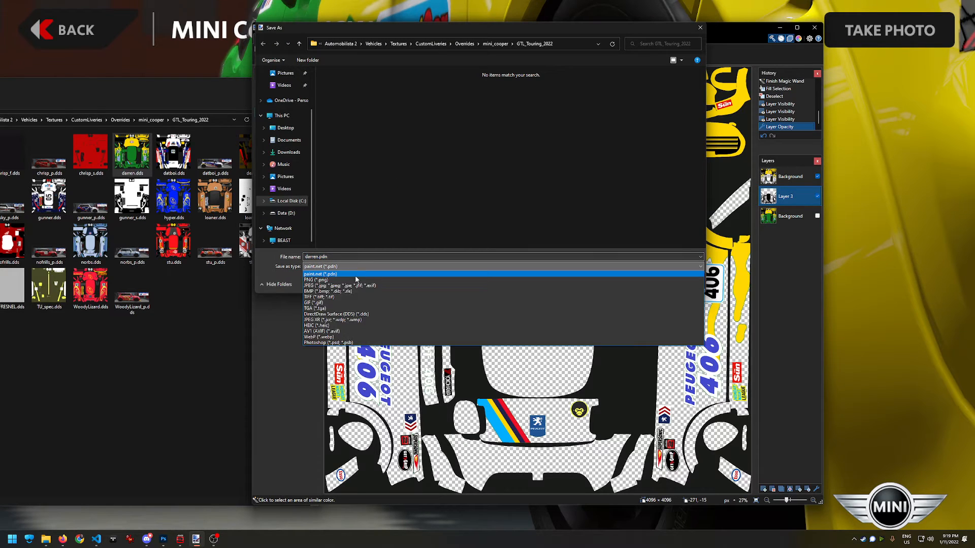
{"action": "left_click", "coordinate": [372, 313]}
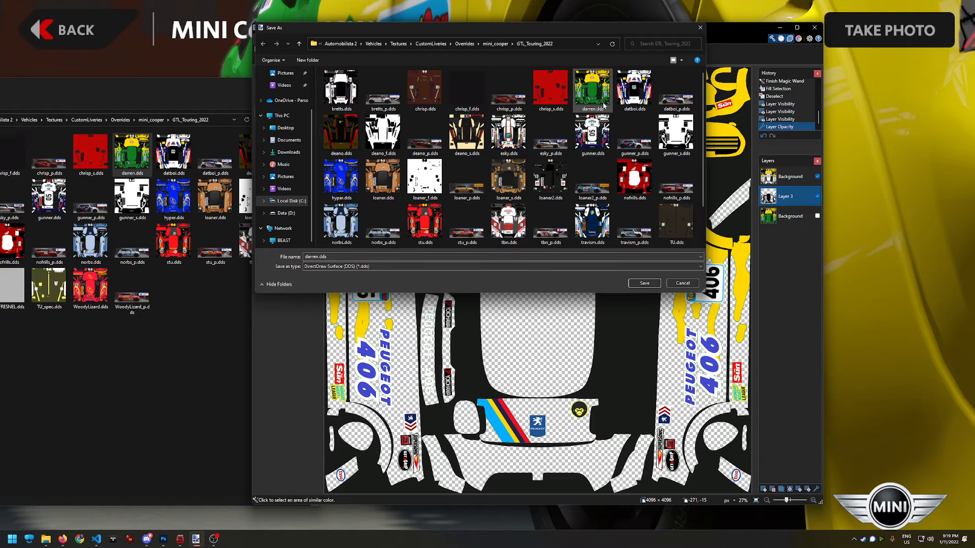
{"action": "left_click", "coordinate": [594, 93]}
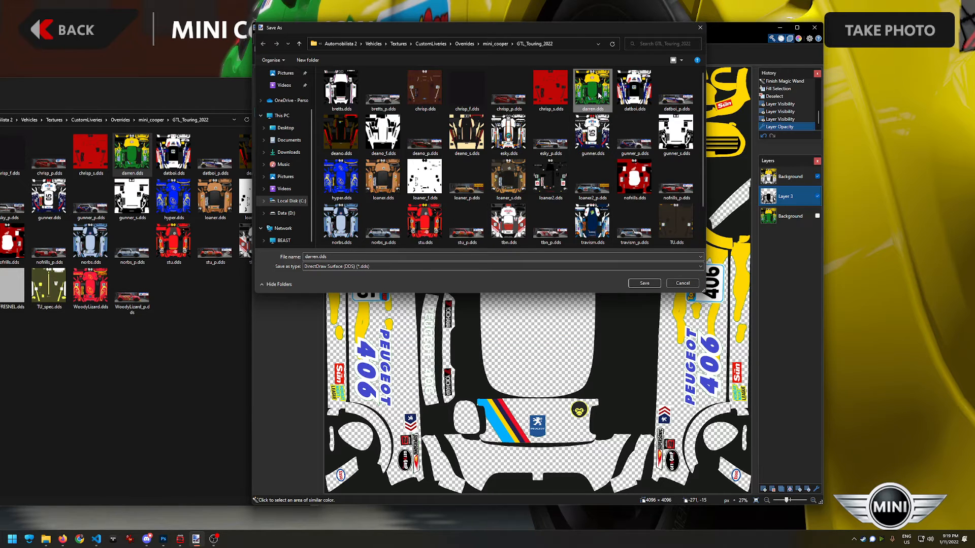
{"action": "left_click", "coordinate": [638, 283]}
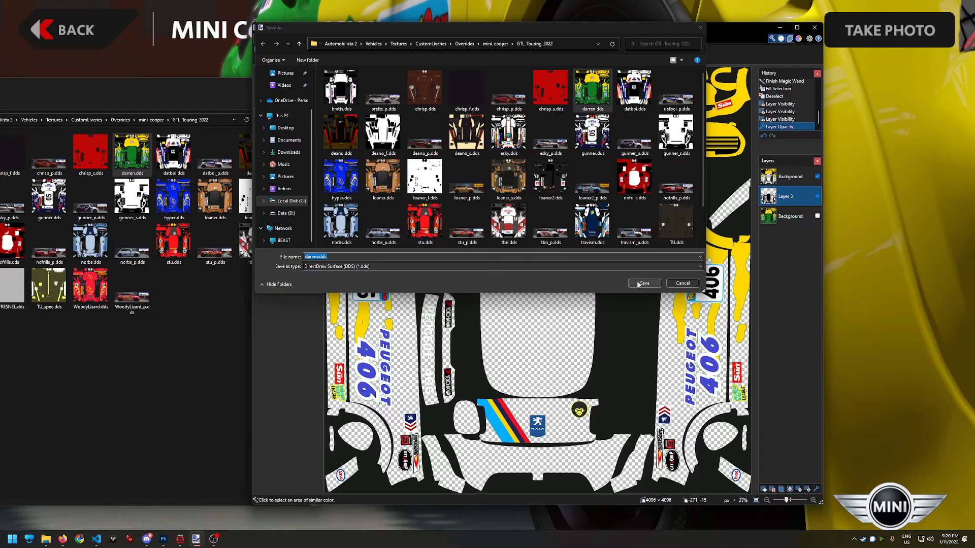
{"action": "left_click", "coordinate": [506, 273]}
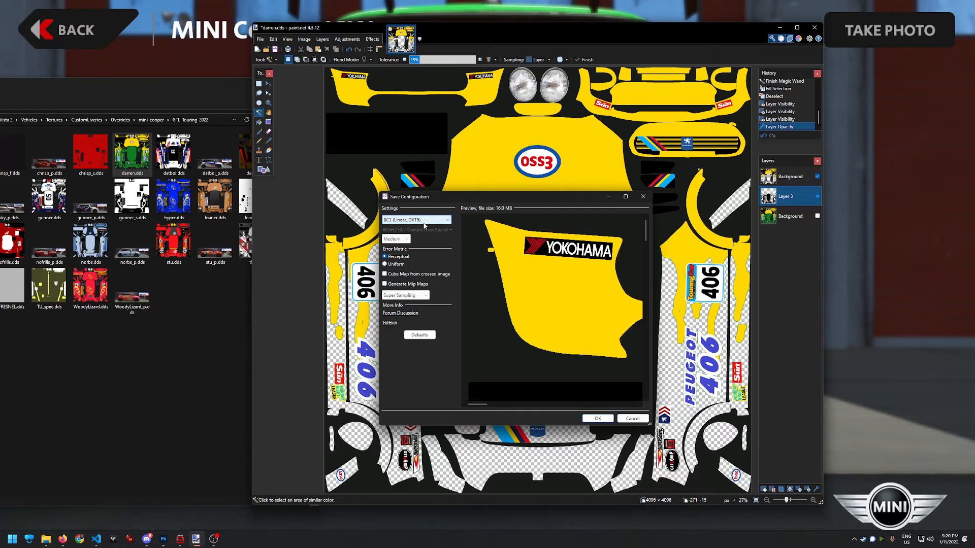
{"action": "left_click", "coordinate": [592, 418]}
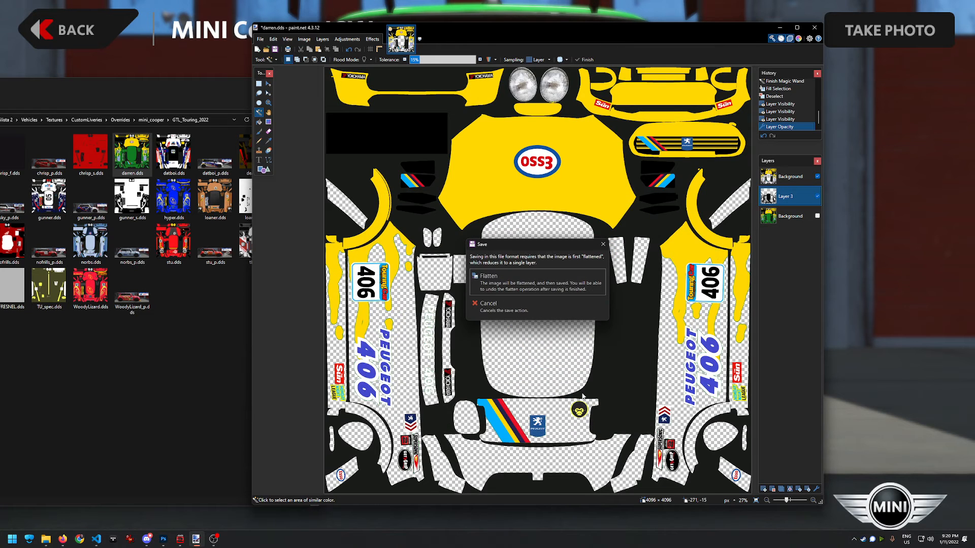
{"action": "left_click", "coordinate": [506, 285]}
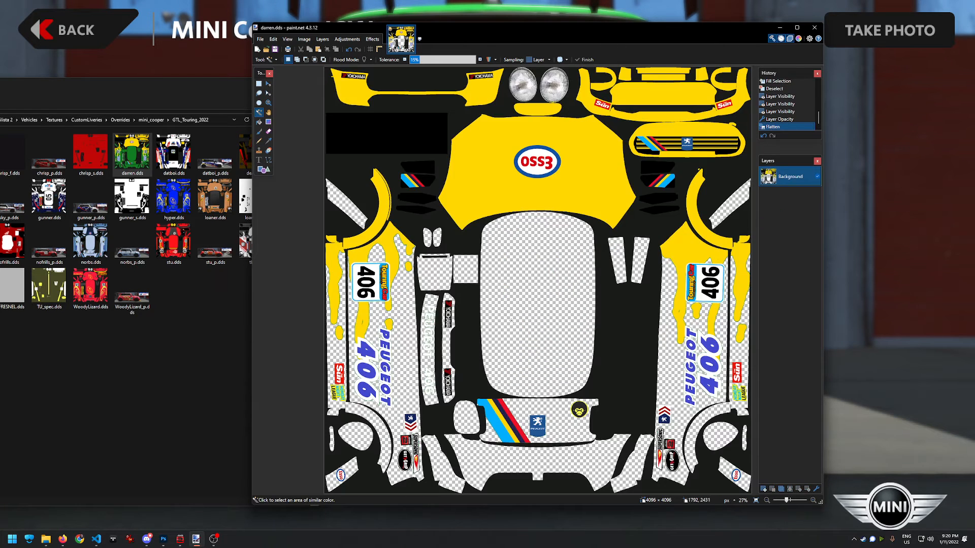
Step: Switch to File Explorer, view the saved darren.dds in IrfanView, and close the viewer
{"action": "left_click", "coordinate": [181, 355]}
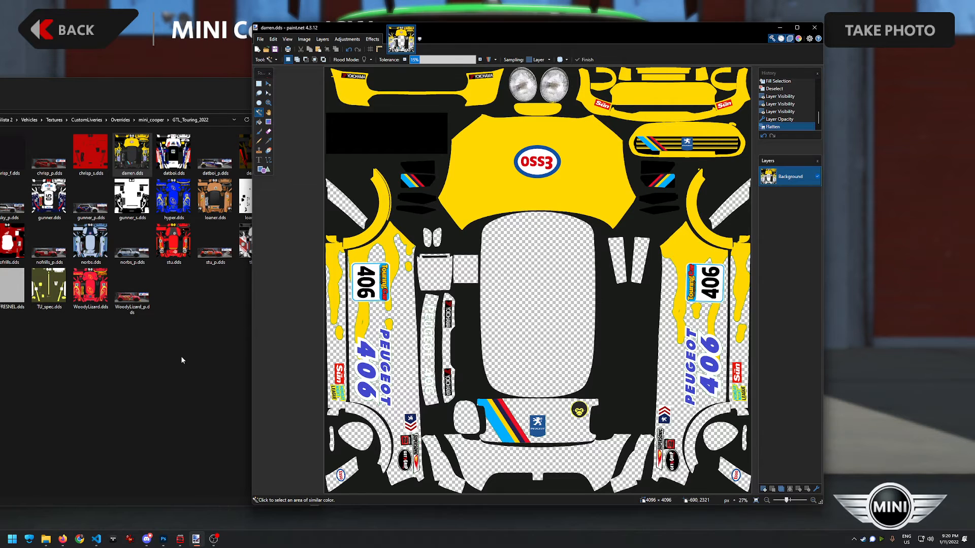
{"action": "left_click_drag", "start_coordinate": [222, 89], "coordinate": [225, 89]}
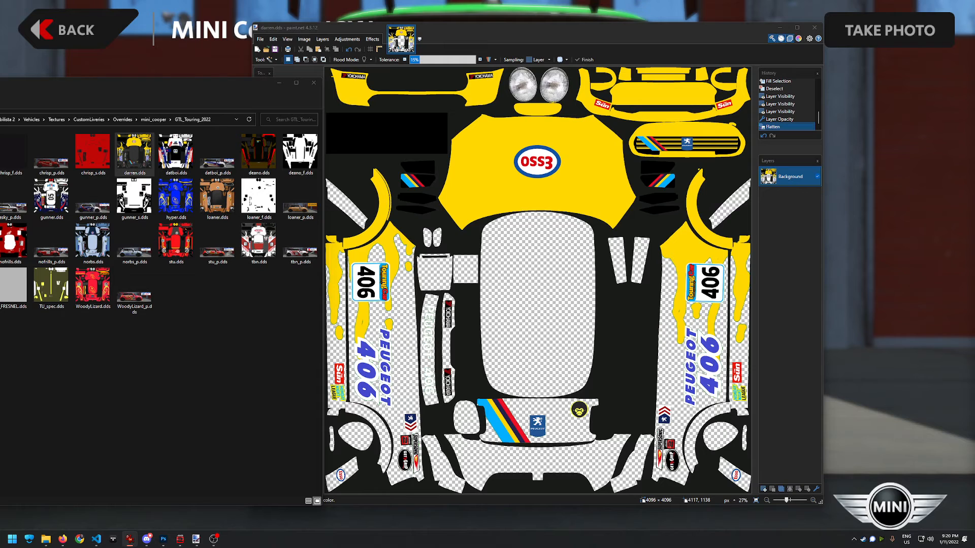
{"action": "mouse_move", "coordinate": [974, 76]}
{"action": "left_mouse_down"}
{"action": "mouse_move", "coordinate": [631, 74]}
{"action": "mouse_move", "coordinate": [510, 32]}
{"action": "left_mouse_up"}
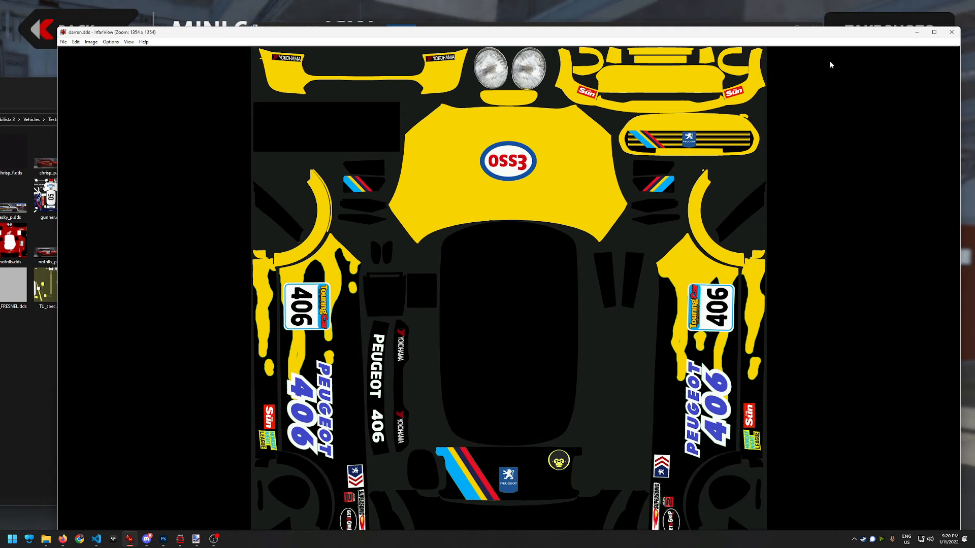
{"action": "left_click", "coordinate": [952, 32]}
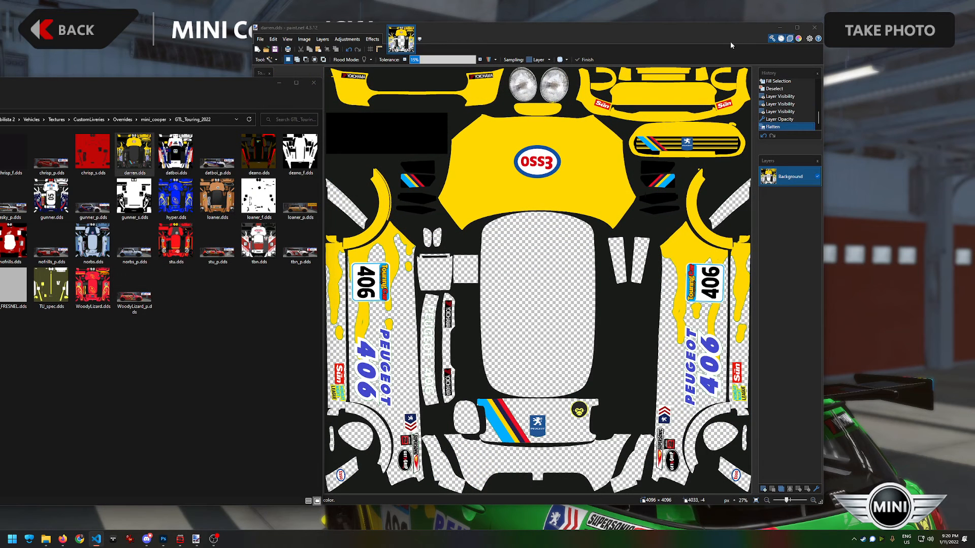
Step: Switch to Automobilista 2, leave the showroom, reselect livery ID 69 for the MINI Cooper JCW and reopen it in the showroom
{"action": "left_click", "coordinate": [704, 9]}
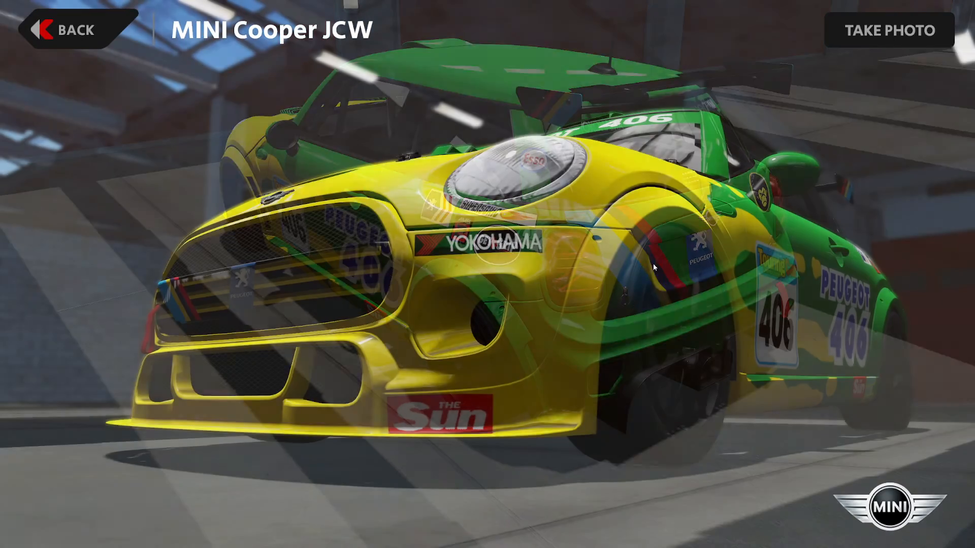
{"action": "key", "text": "Escape"}
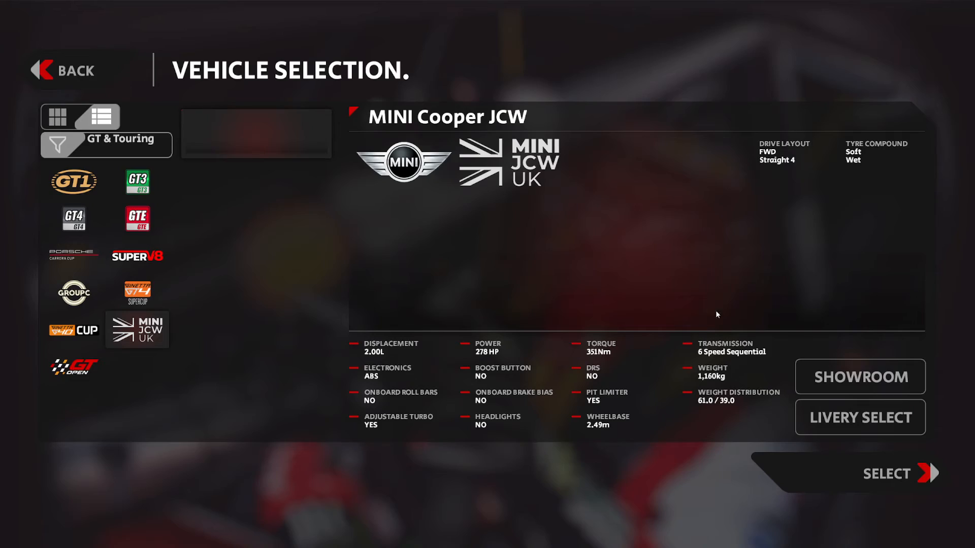
{"action": "left_click", "coordinate": [841, 432]}
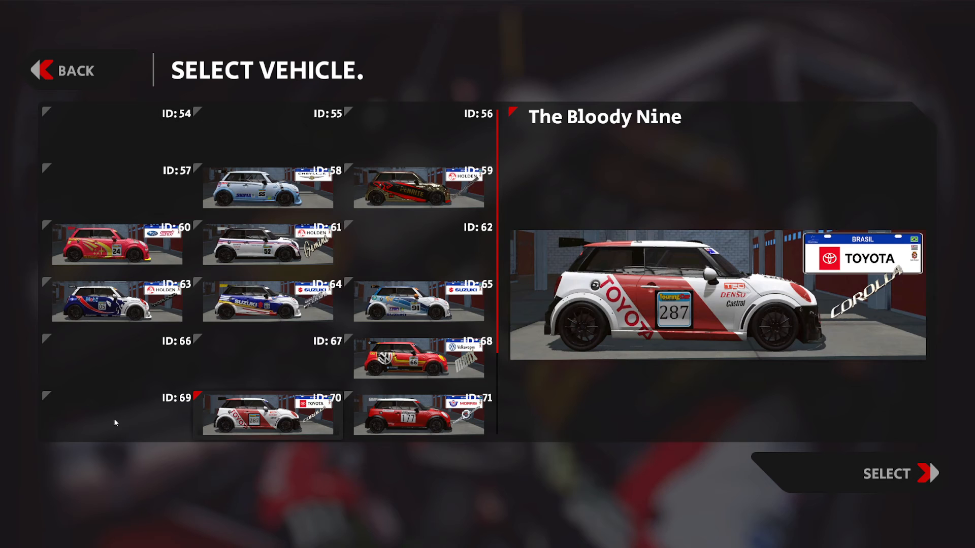
{"action": "left_click", "coordinate": [853, 476]}
{"action": "left_click", "coordinate": [832, 373]}
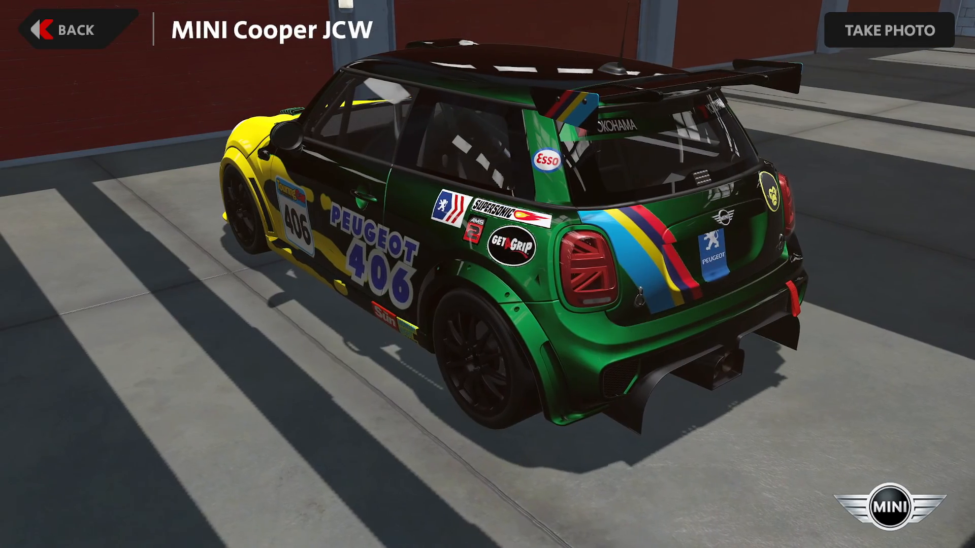
Step: Switch to Visual Studio Code to examine the livery 69 override in mini_cooper.xml, and return to the game showroom
{"action": "key", "text": "alt+Tab"}
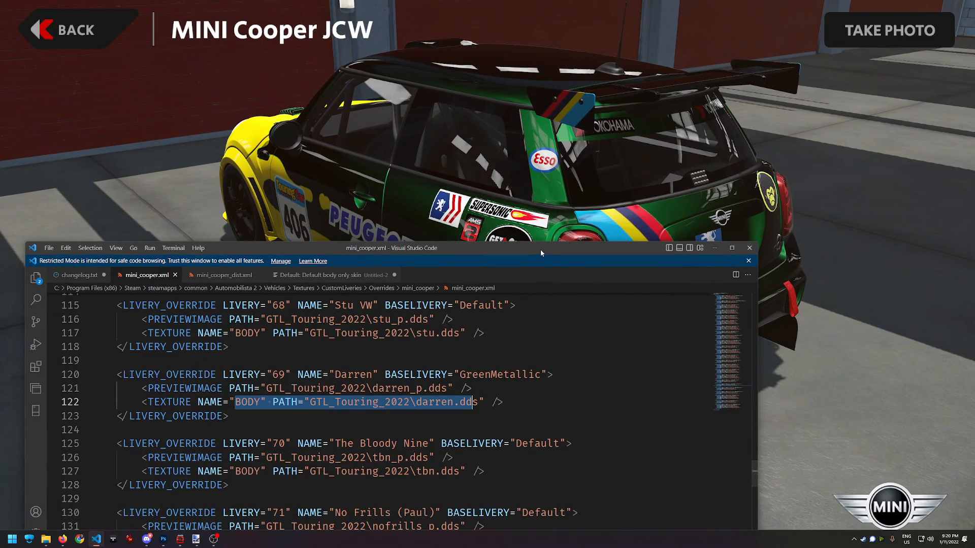
{"action": "left_click", "coordinate": [541, 216]}
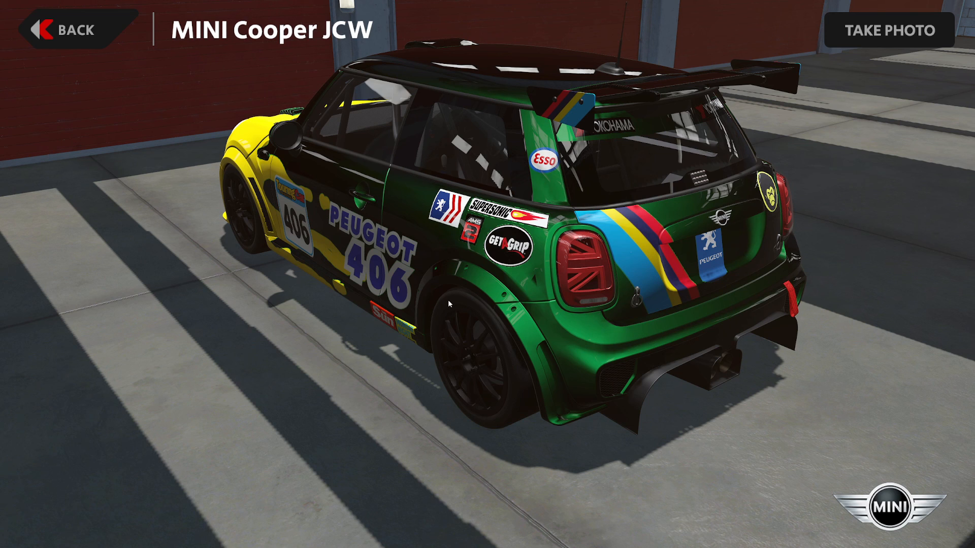